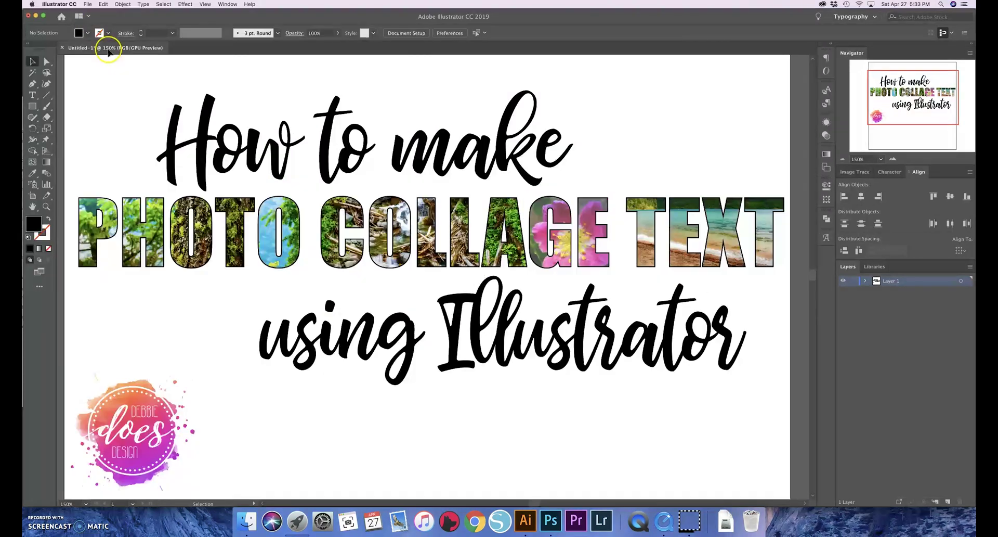
Create a new RGB document with a single 12 × 12 inch artboard
left_click(104, 45)
left_click(88, 5)
left_click(90, 13)
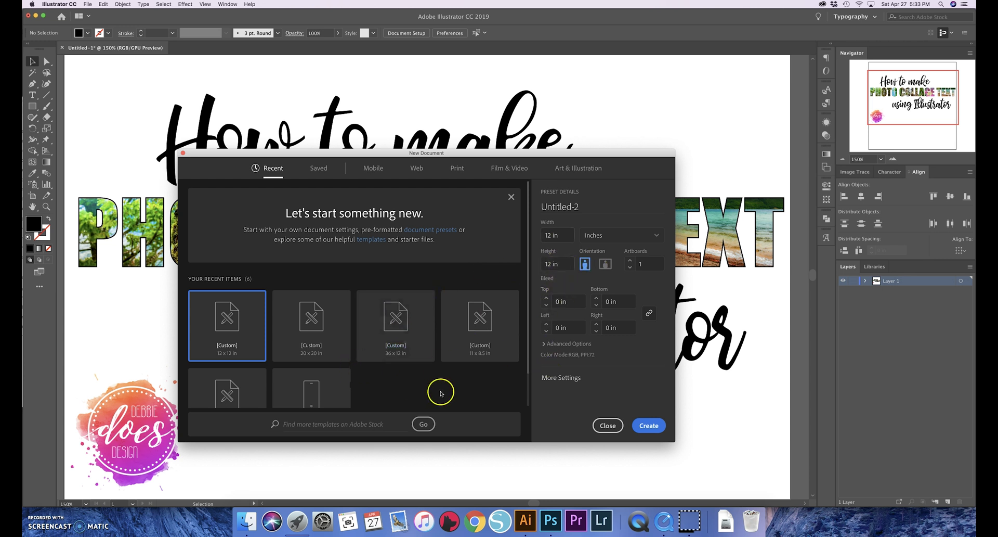
left_click(572, 344)
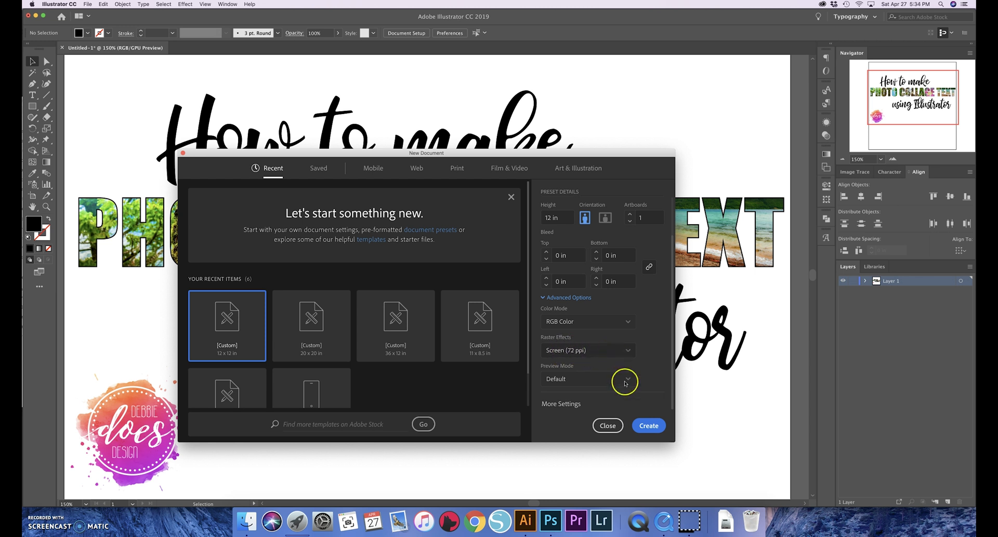
left_click(645, 422)
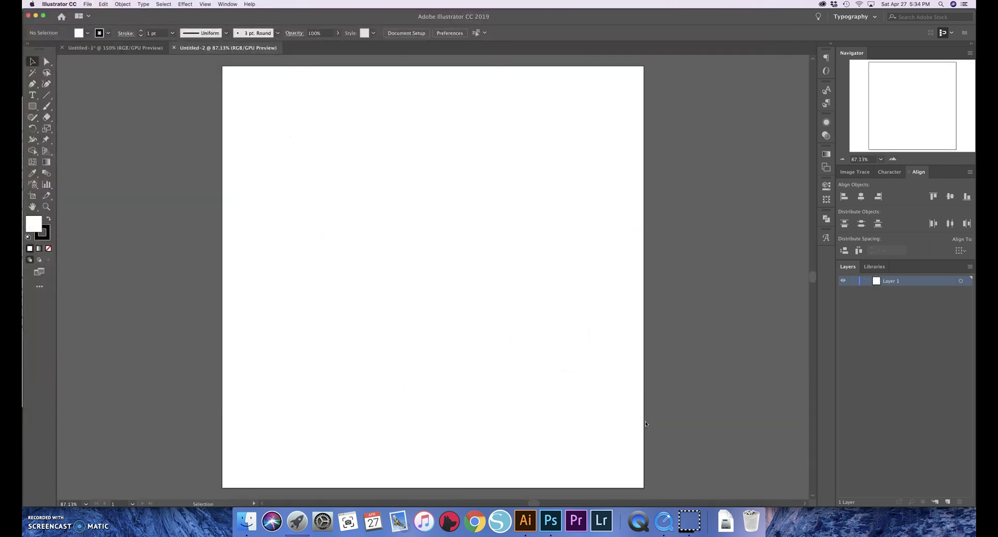
Glance at the sample design, then type GLACIER on the blank artboard
left_click(134, 49)
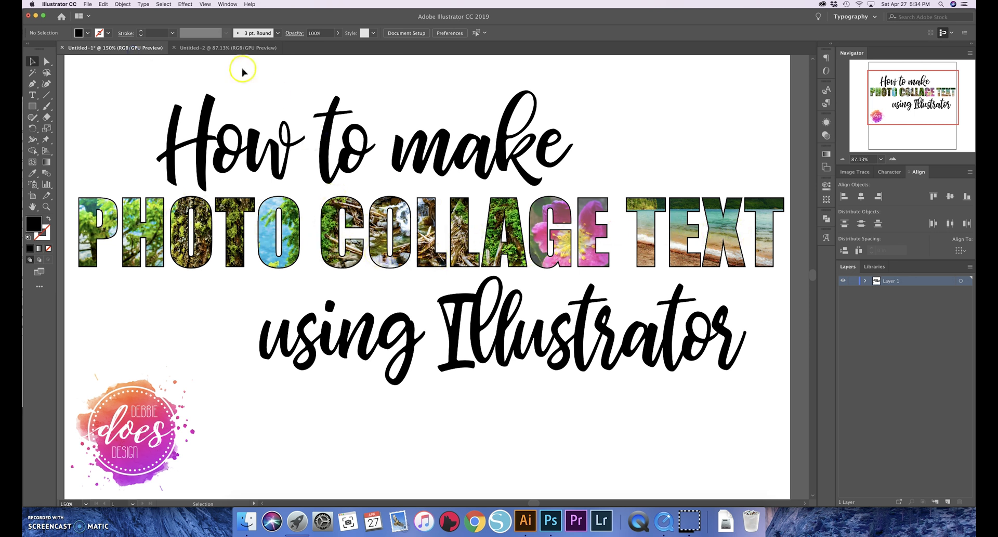
left_click(218, 49)
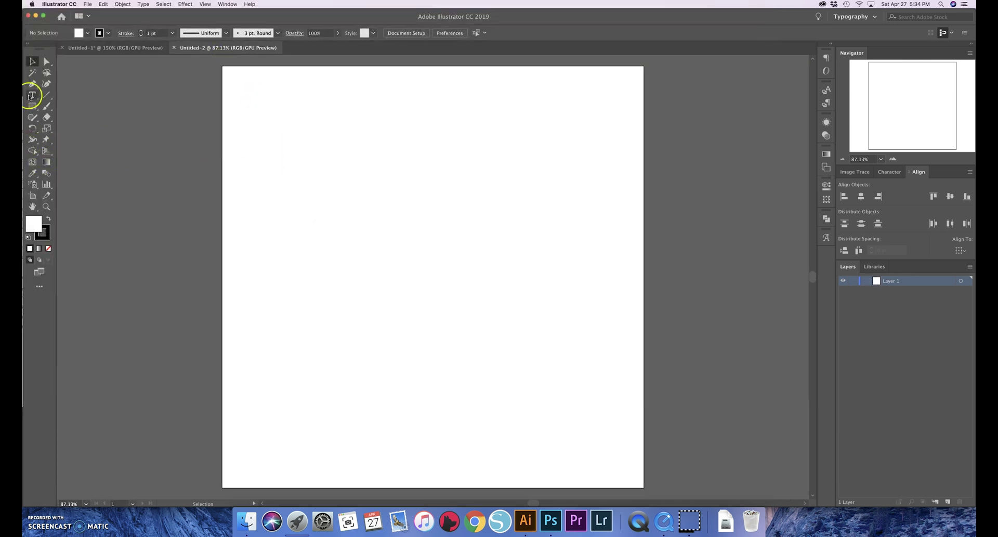
left_click(32, 95)
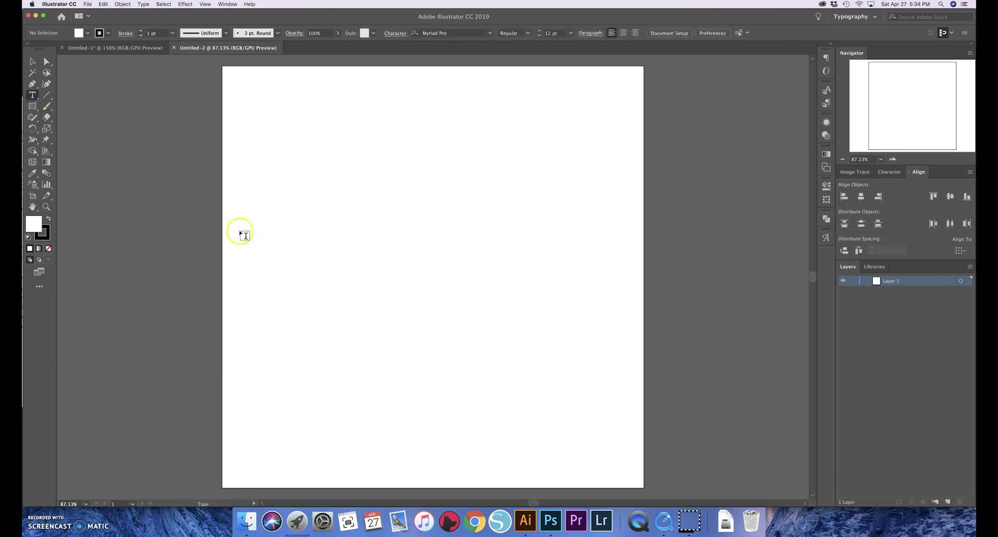
left_click(240, 245)
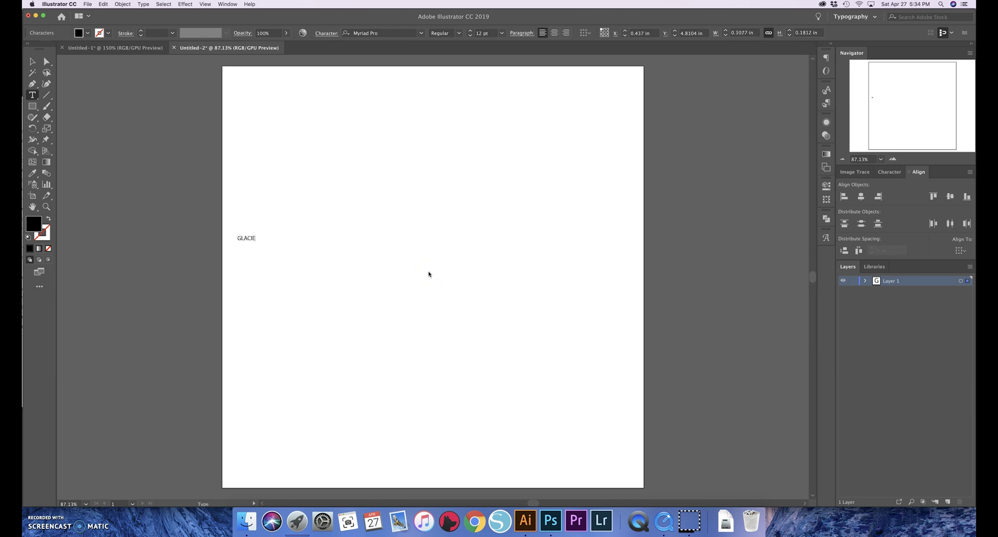
left_click(31, 62)
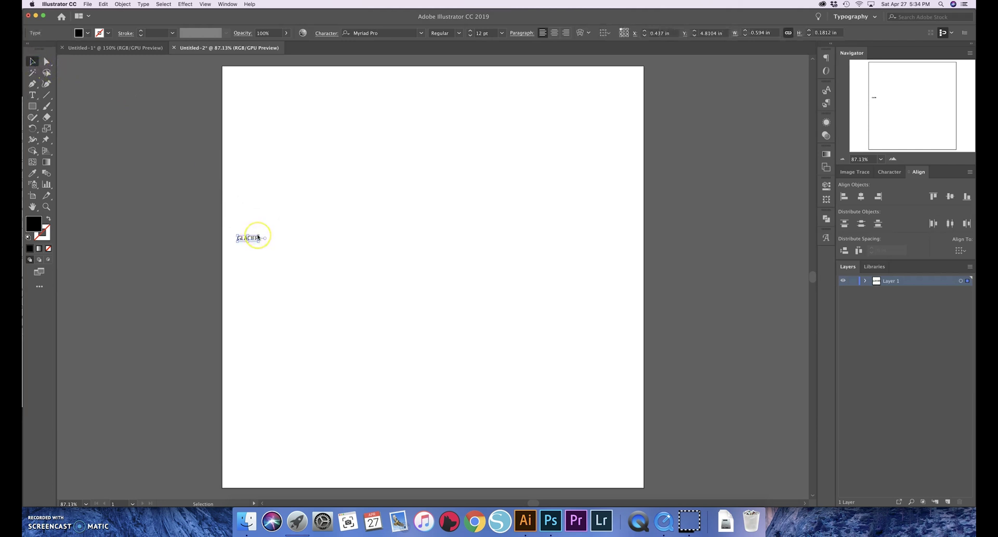
Scale GLACIER up to about 237 pt and position it across the artboard
left_click_drag(257, 235, 636, 78)
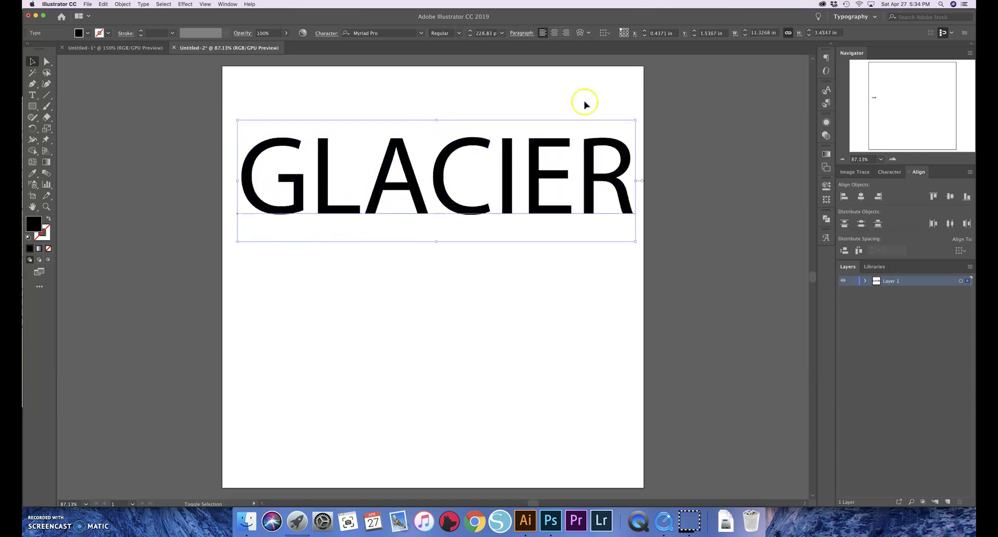
left_click_drag(412, 185, 402, 280)
left_click_drag(625, 214, 640, 210)
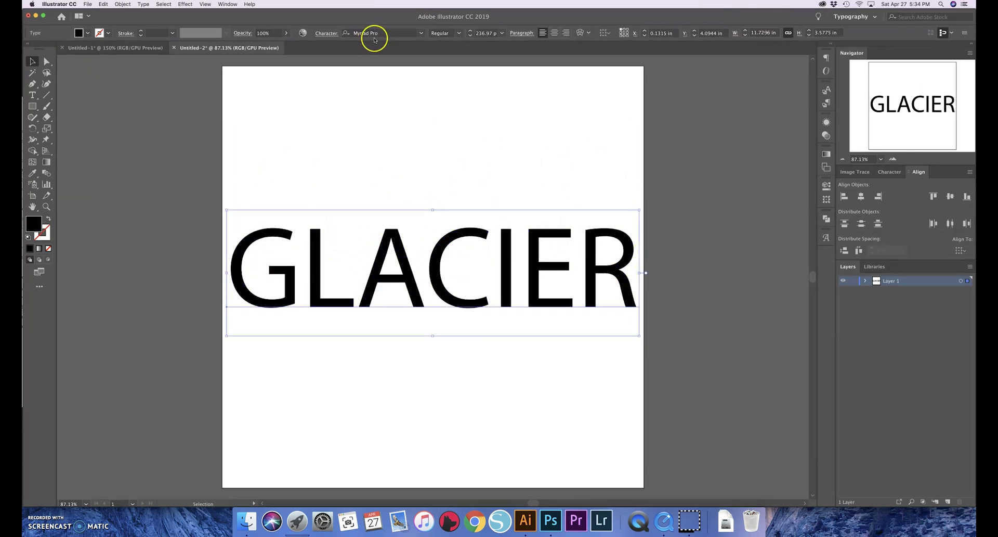
Change GLACIER's font to Impact
left_click(357, 33)
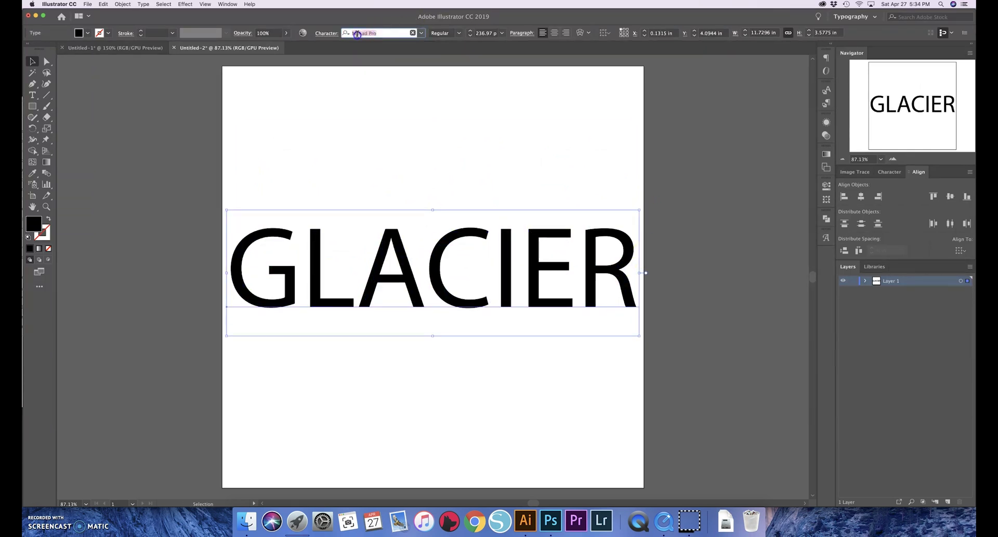
type("I")
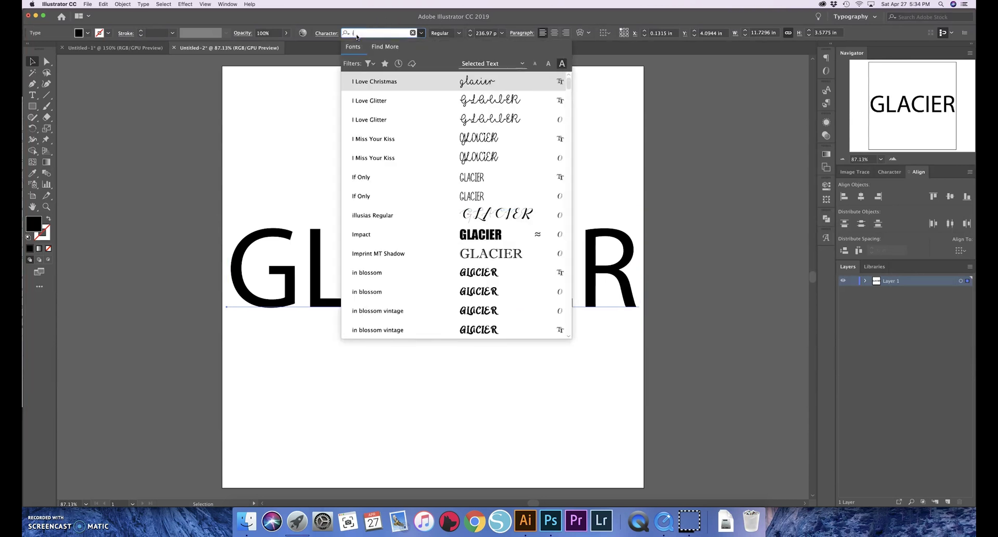
type("mpact")
left_click(480, 81)
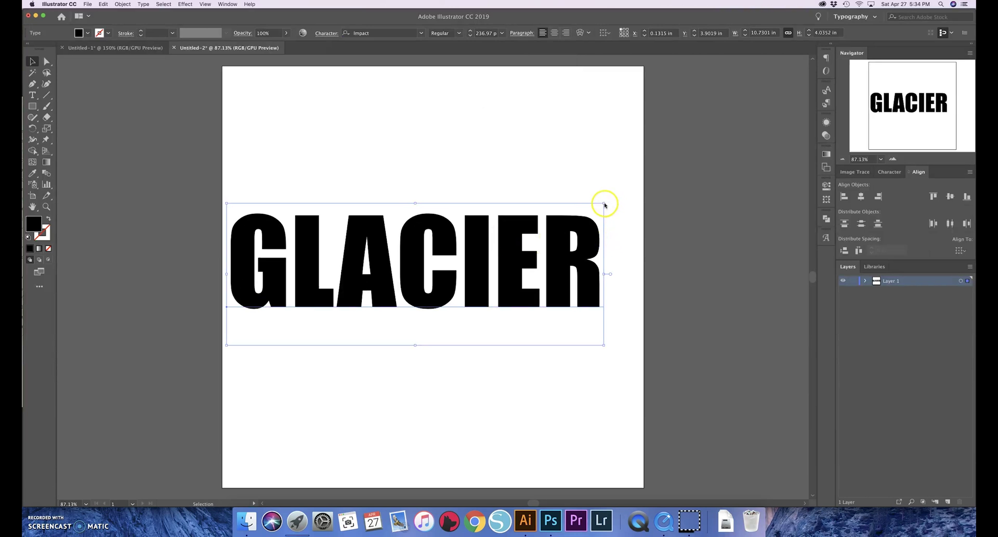
Stretch GLACIER to about 260 pt across the artboard, then zoom out to view it
left_click_drag(604, 205, 642, 166)
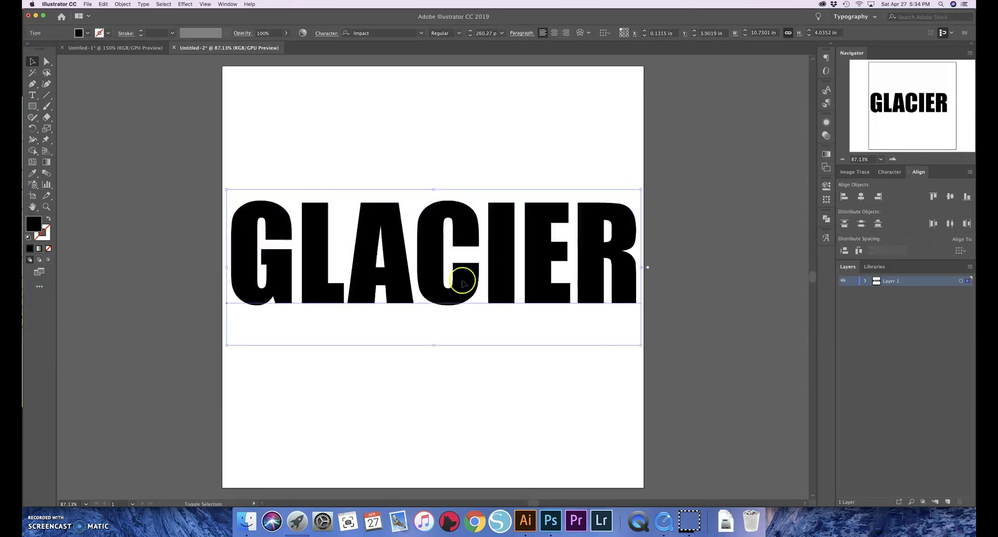
left_click_drag(226, 348, 224, 346)
left_click(789, 213)
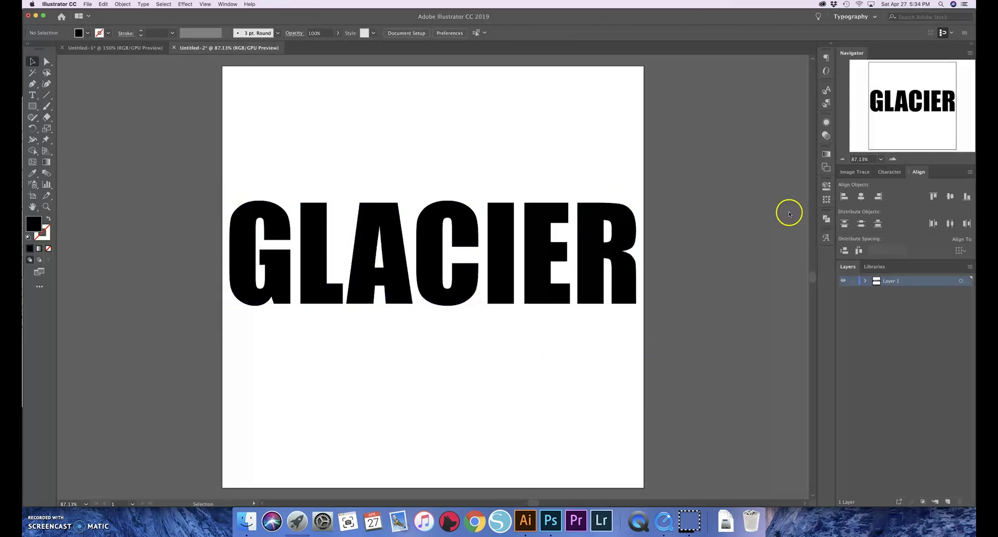
left_click(844, 159)
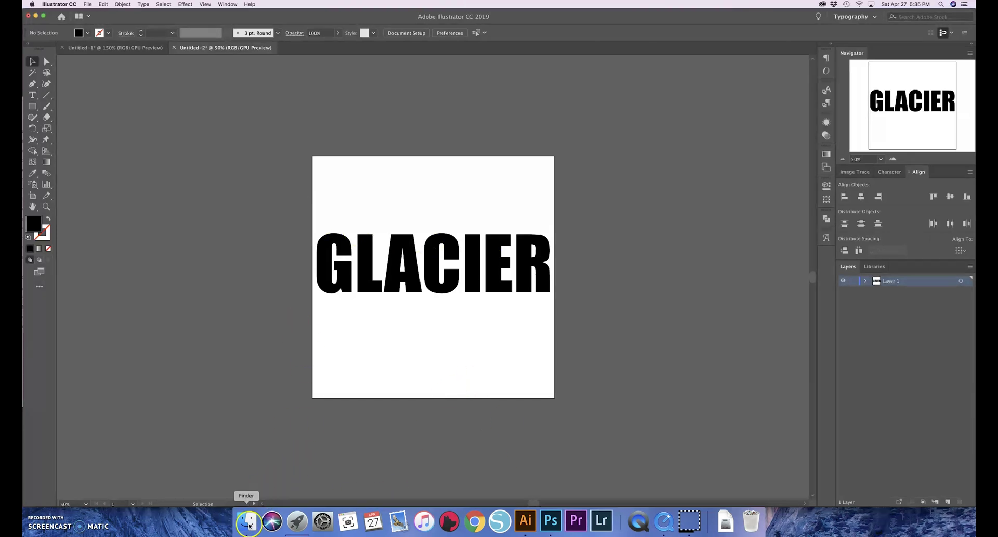
Drag _MG_6489, _MG_6170, _MG_6236 and _MG_6043-2 from Finder's Best folder into the document
left_click(248, 523)
left_click(402, 355)
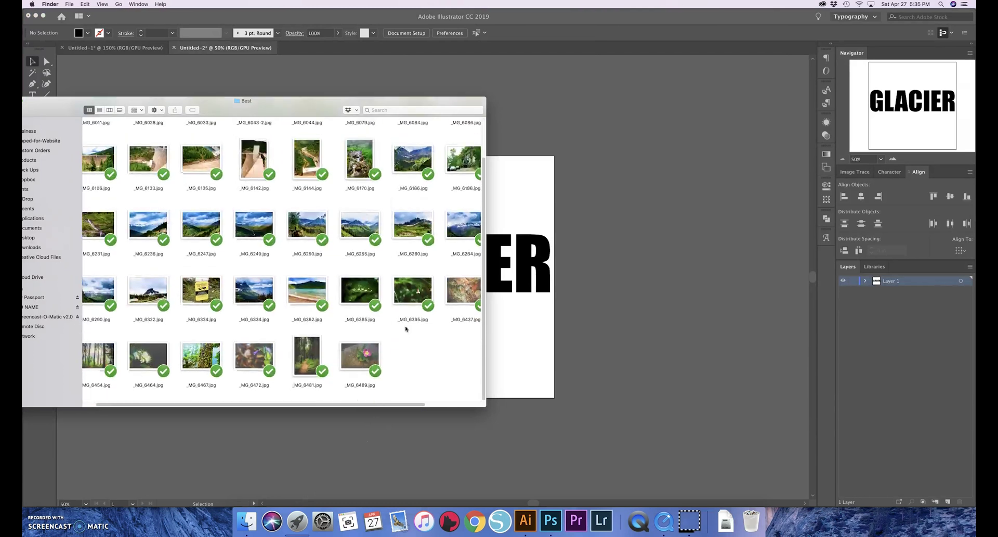
left_click_drag(360, 359, 619, 248)
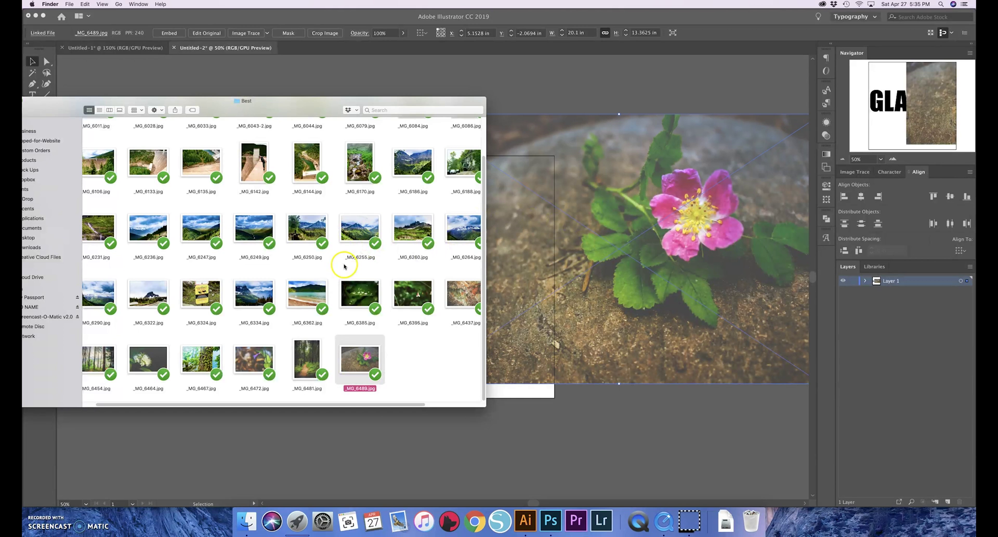
left_click_drag(359, 162, 697, 428)
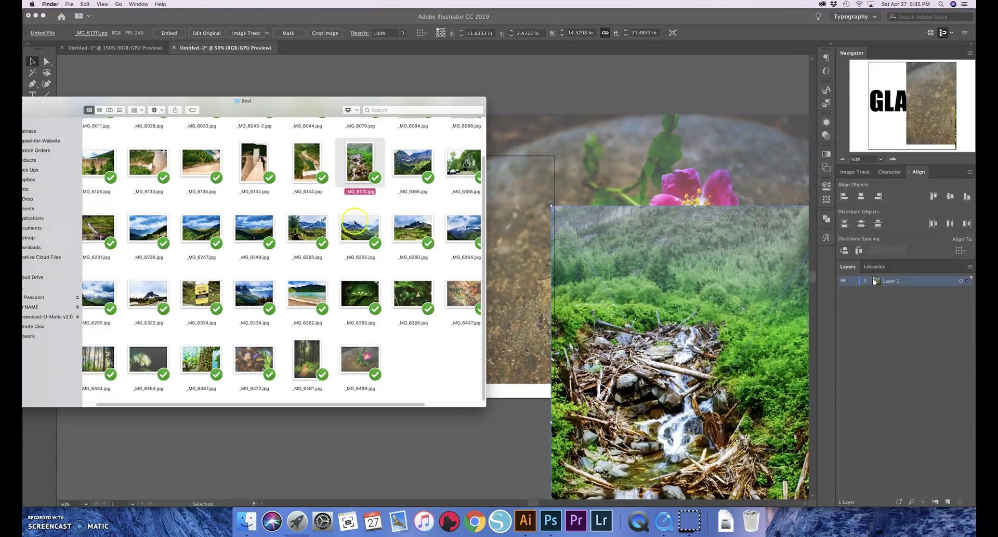
left_click_drag(167, 239, 412, 445)
scroll(232, 268, "up", 3)
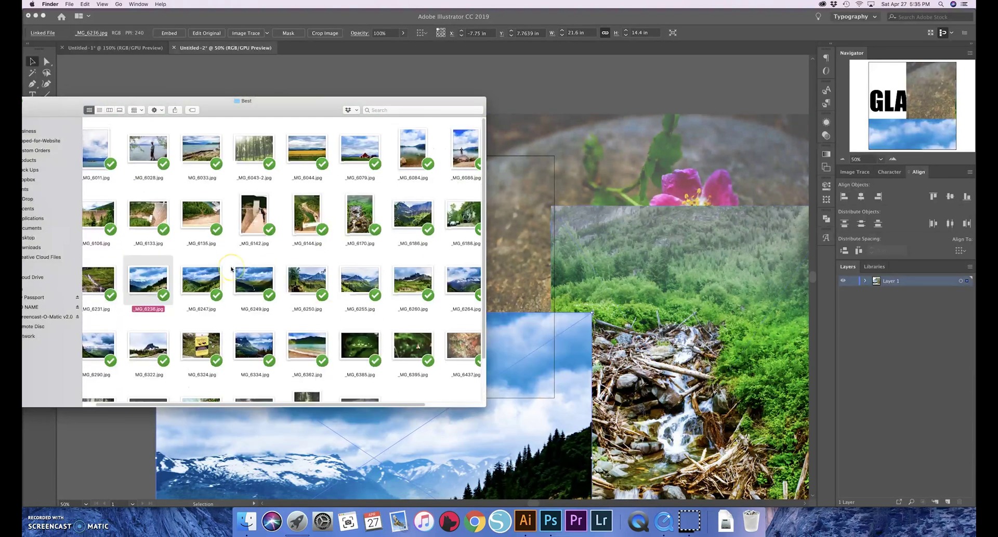
left_click_drag(254, 143, 612, 99)
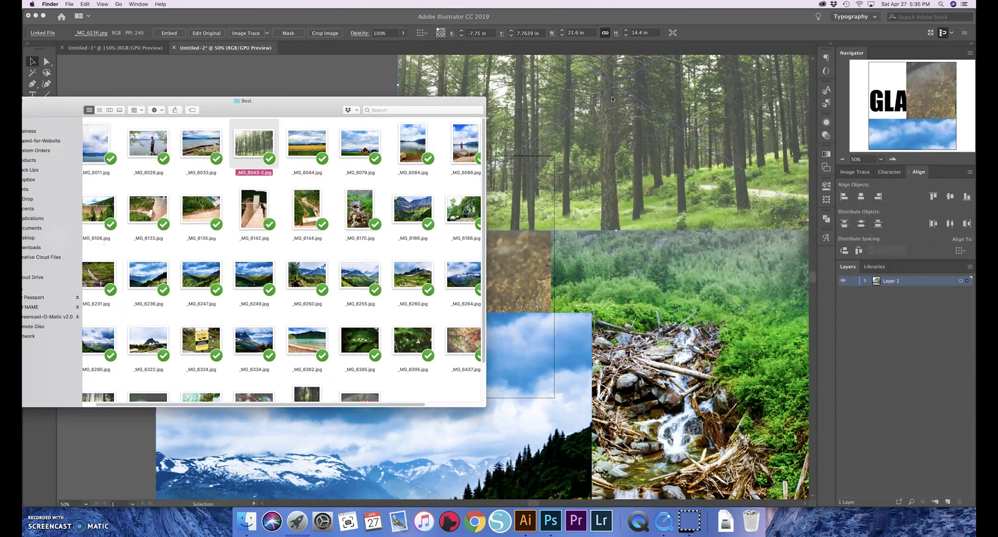
left_click(394, 85)
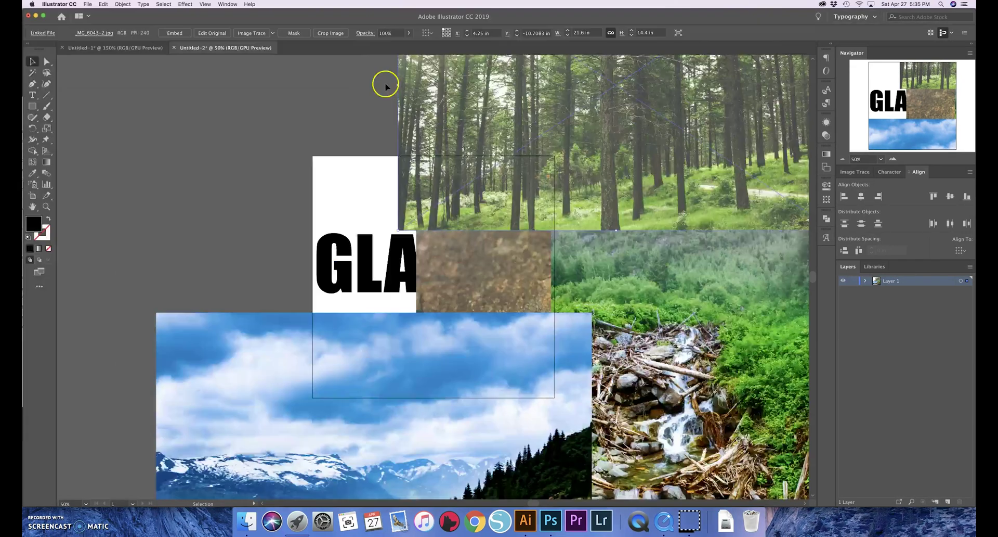
Select all four photos, shrink them to about 12 in and move them over GLACIER
left_click(843, 160)
left_click(843, 160)
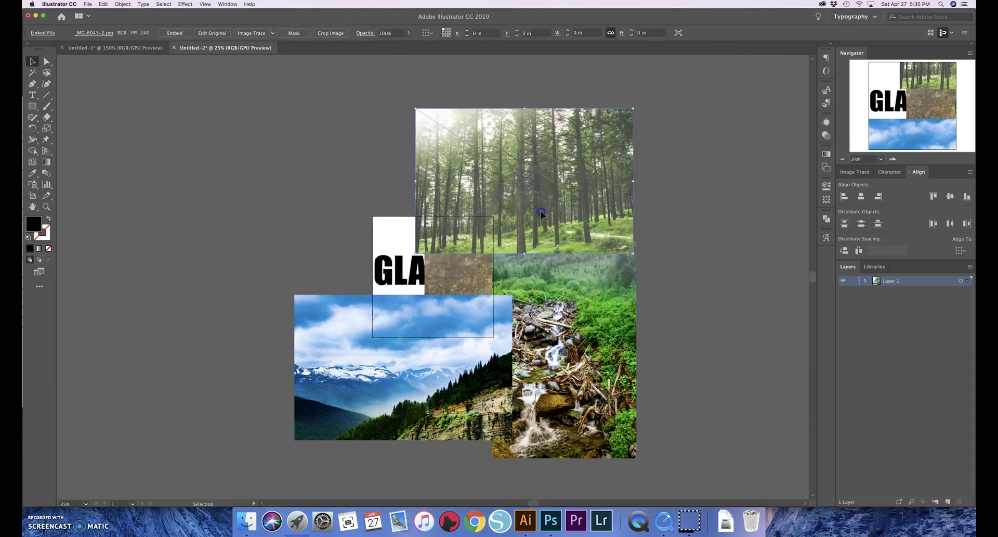
left_click(408, 356, "shift")
left_click(547, 273, "shift")
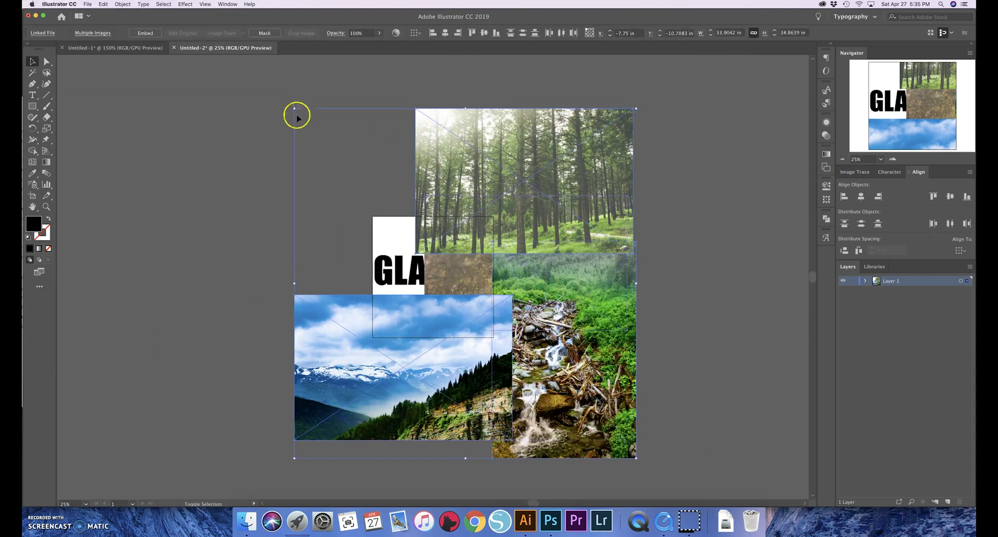
left_click_drag(296, 108, 515, 334)
left_click_drag(588, 400, 468, 247)
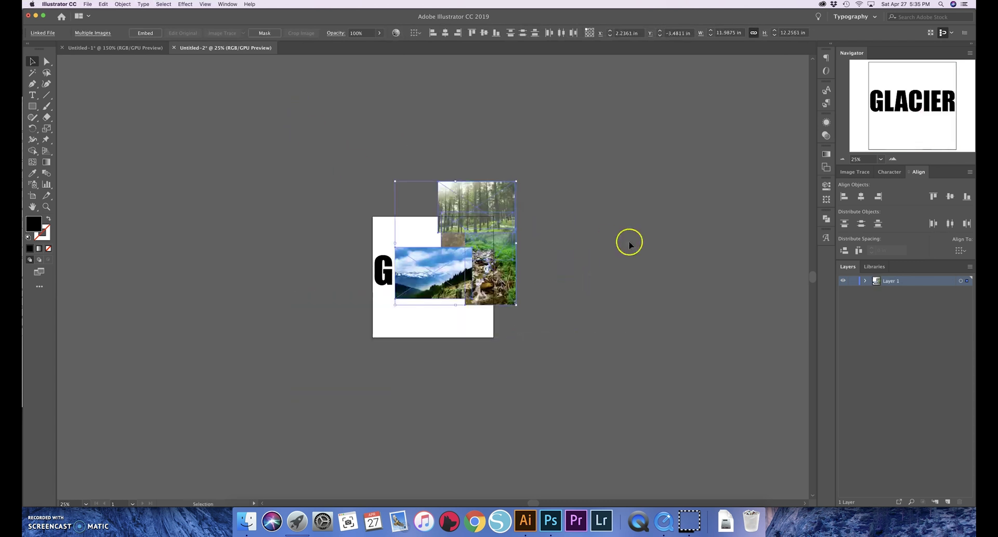
Send the photos to the back so GLACIER shows on top
right_click(491, 211)
mouse_move(519, 267)
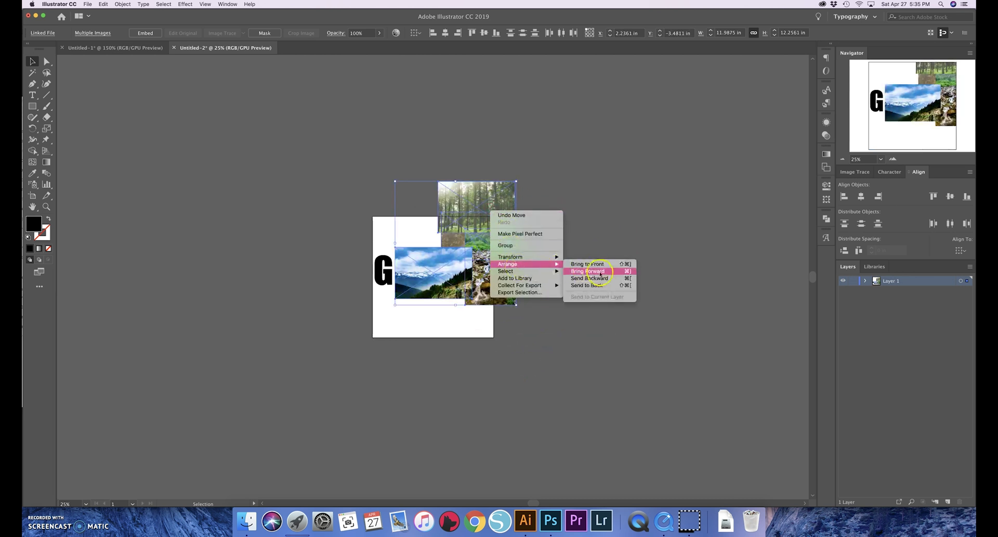
left_click(599, 287)
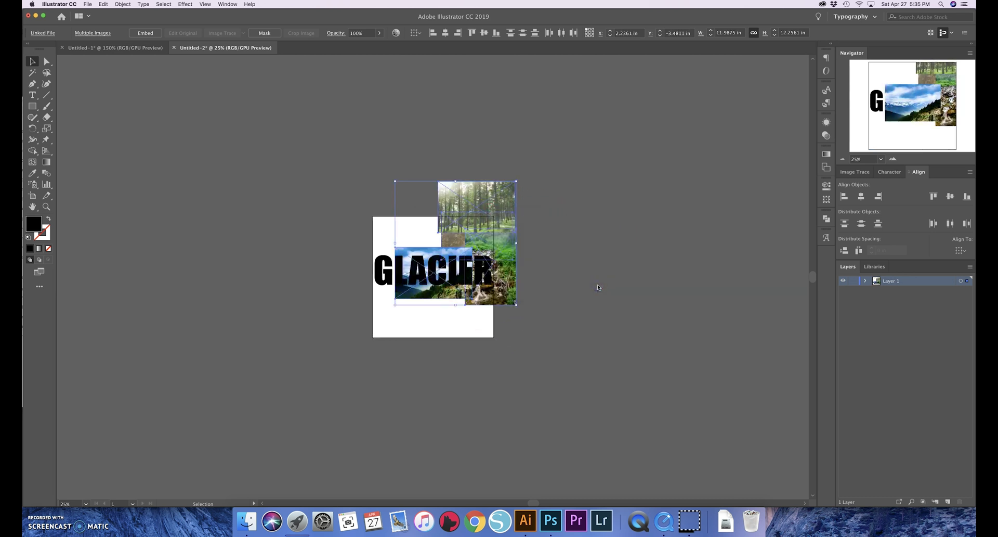
left_click(551, 289)
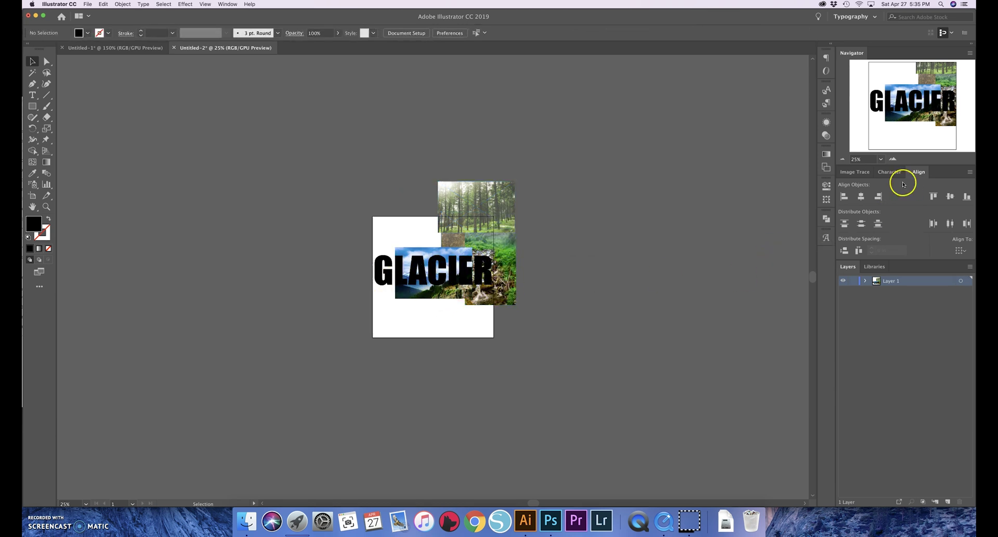
Lock the GLACIER text in the Layers panel under Layer 1
left_click(894, 159)
left_click(893, 159)
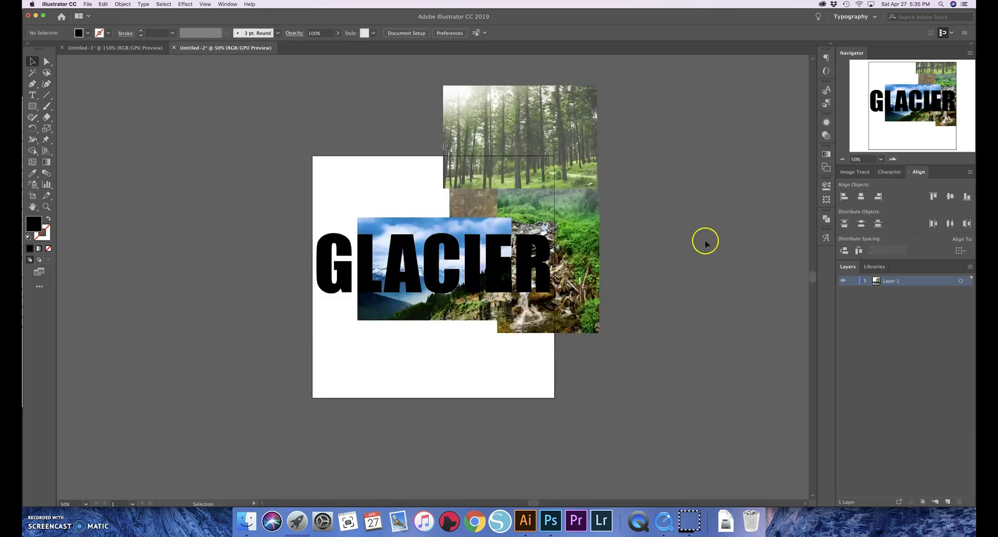
left_click_drag(415, 318, 382, 319)
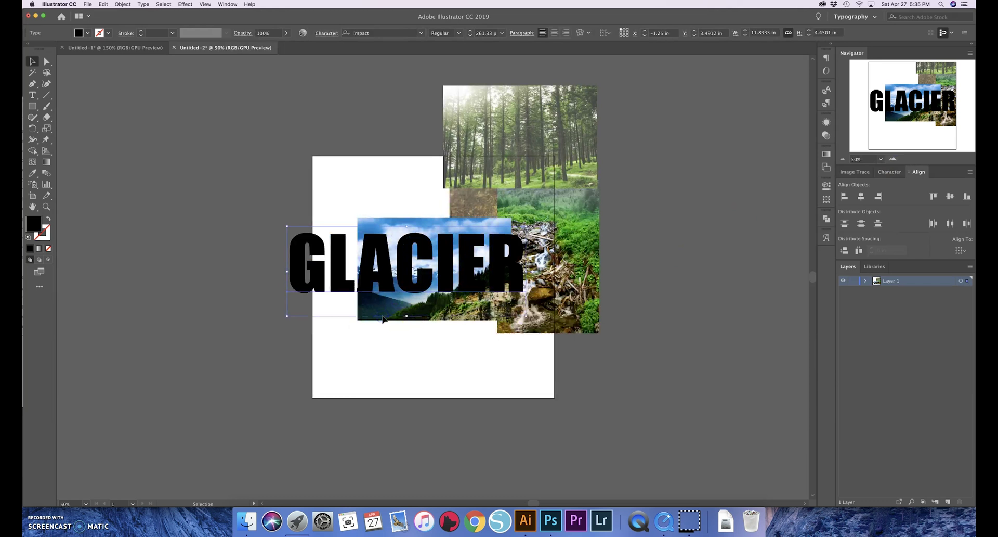
key("super+z")
left_click(615, 343)
left_click(355, 278)
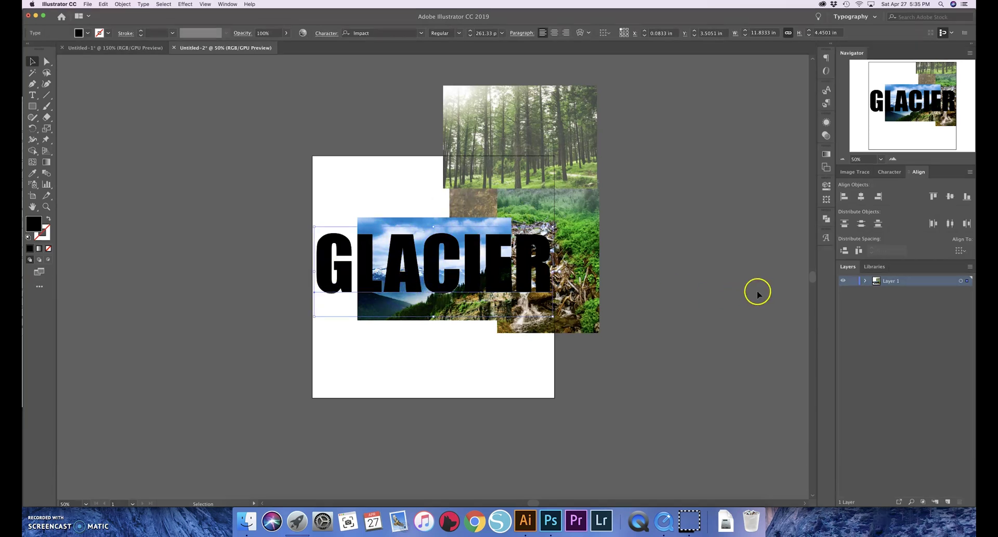
left_click(865, 281)
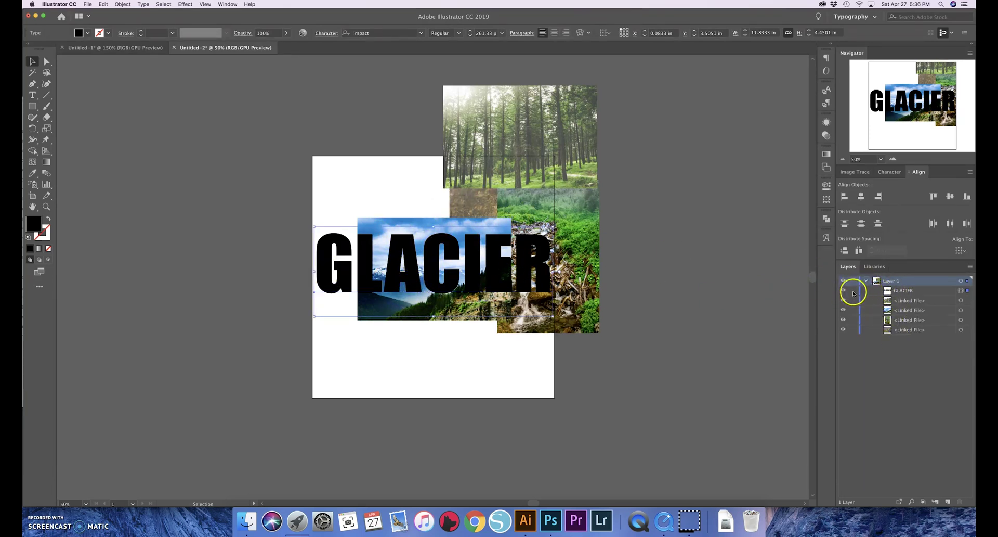
left_click(853, 292)
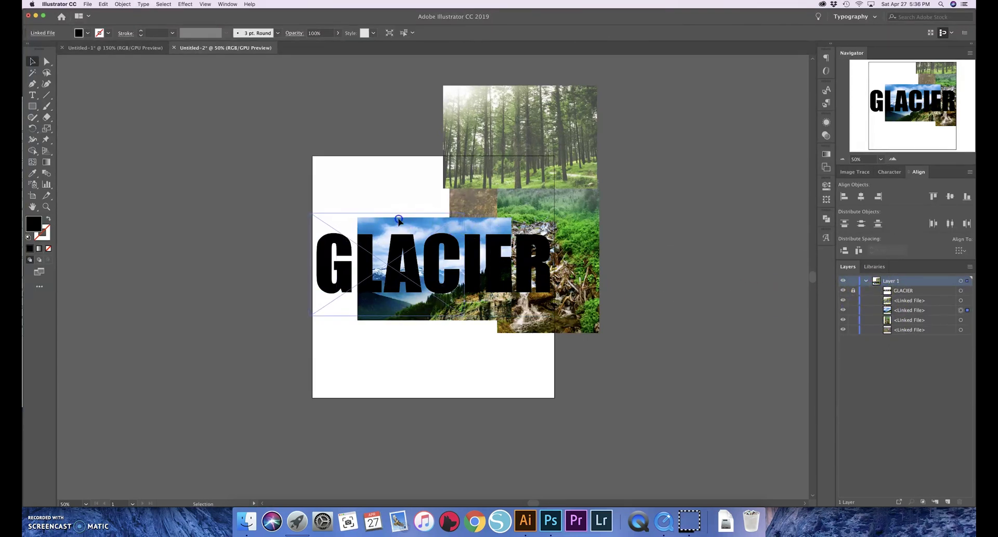
Shrink the mountain photo and move it left, and resize the forest photo to about 5.4 × 3.6 in over GLACIER
left_click_drag(397, 221, 350, 216)
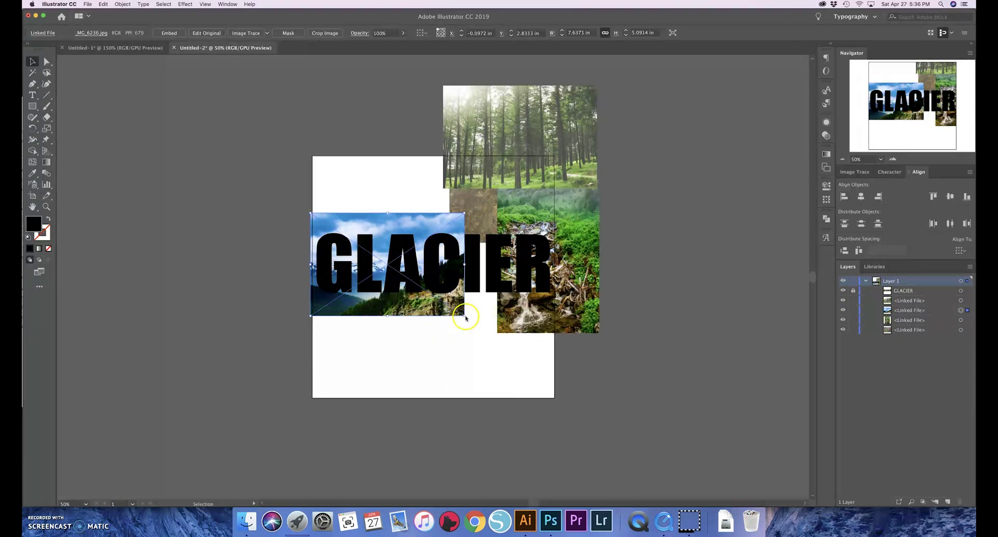
left_click_drag(465, 315, 430, 292)
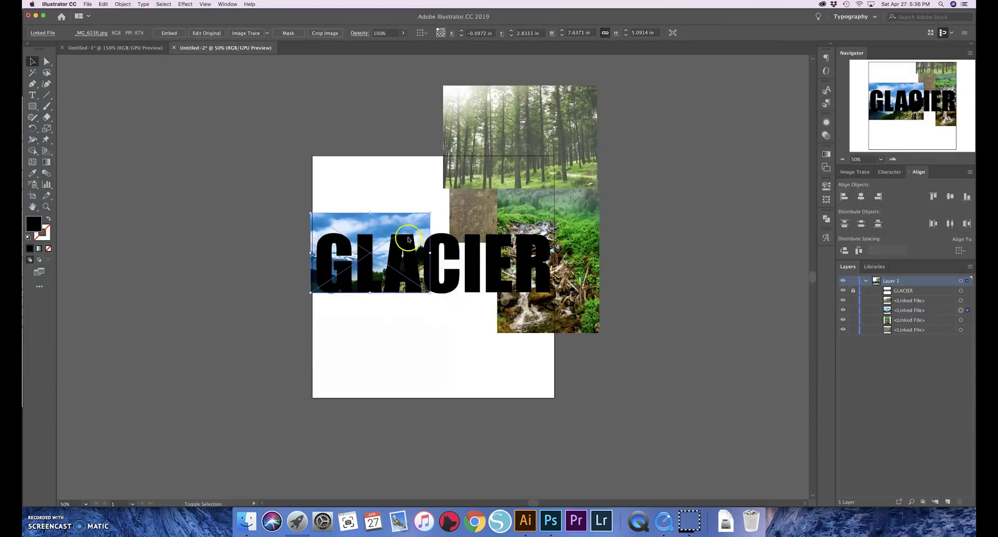
left_click_drag(406, 224, 358, 226)
left_click(517, 181)
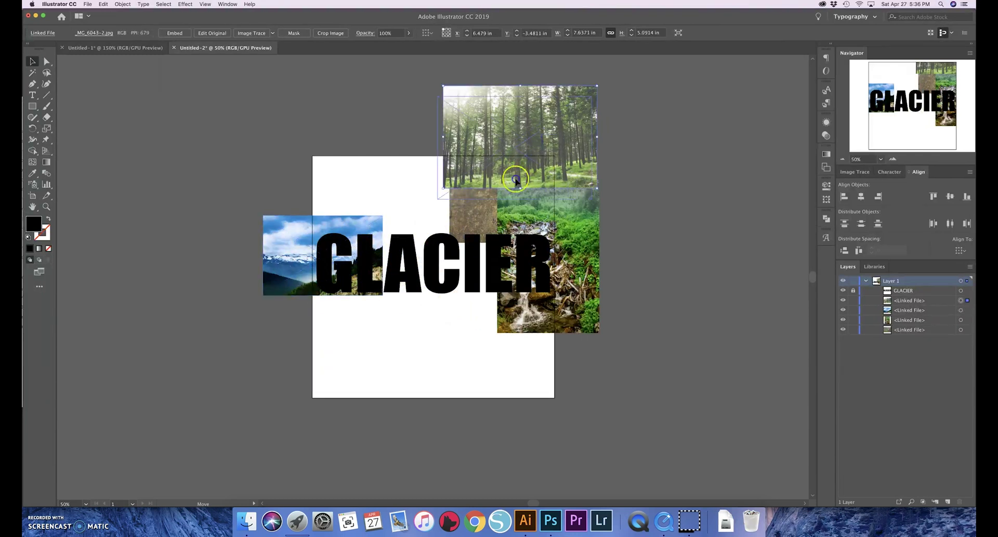
left_click_drag(516, 181, 485, 244)
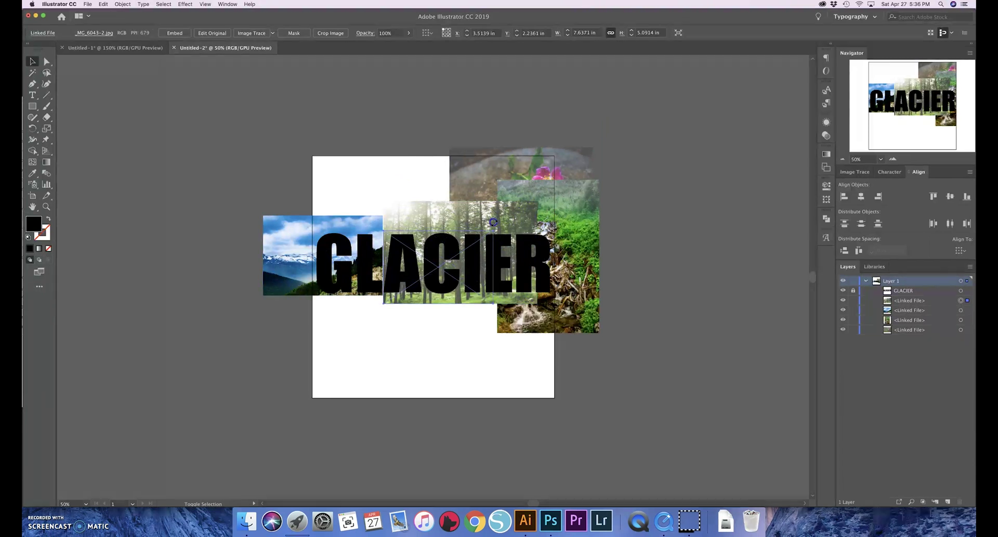
left_click_drag(492, 223, 492, 231)
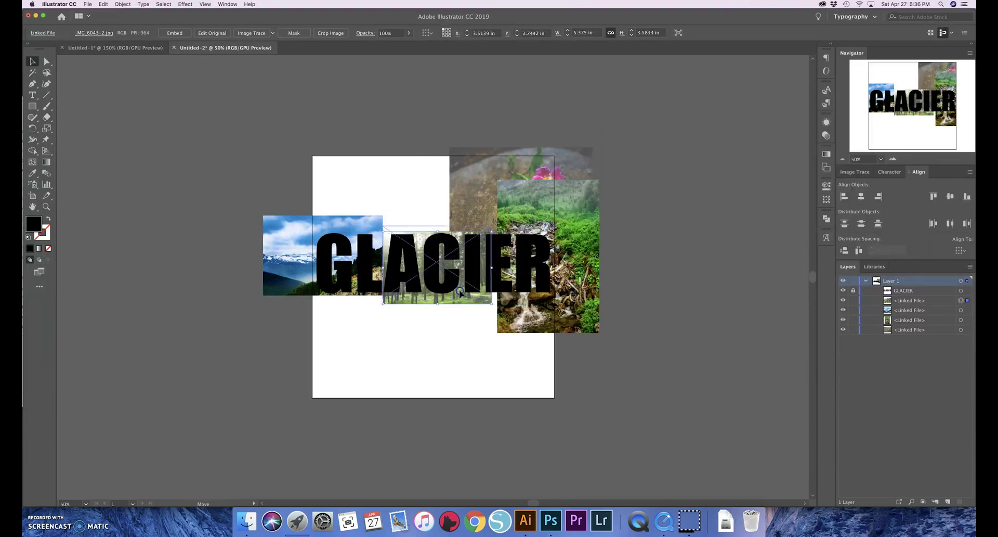
left_click_drag(461, 289, 462, 281)
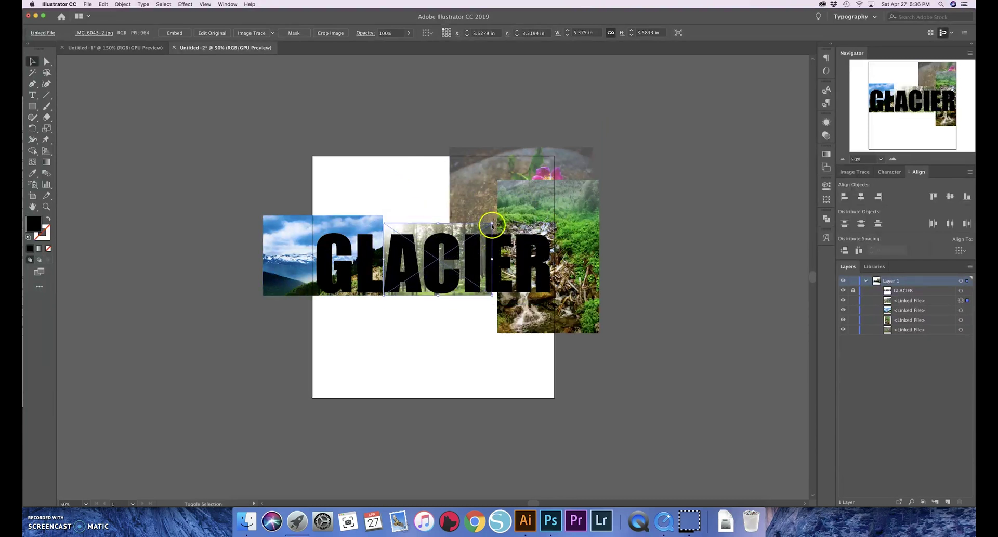
left_click_drag(490, 225, 480, 230)
left_click(618, 291)
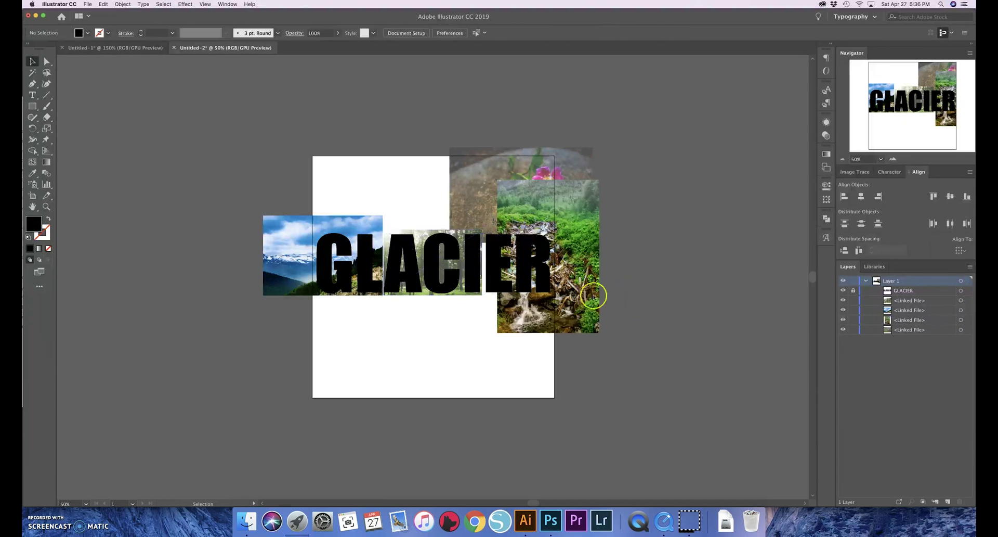
Shrink the waterfall photo to 2.25 in wide behind E and R, and move the flower photo down
left_click_drag(566, 288, 572, 286)
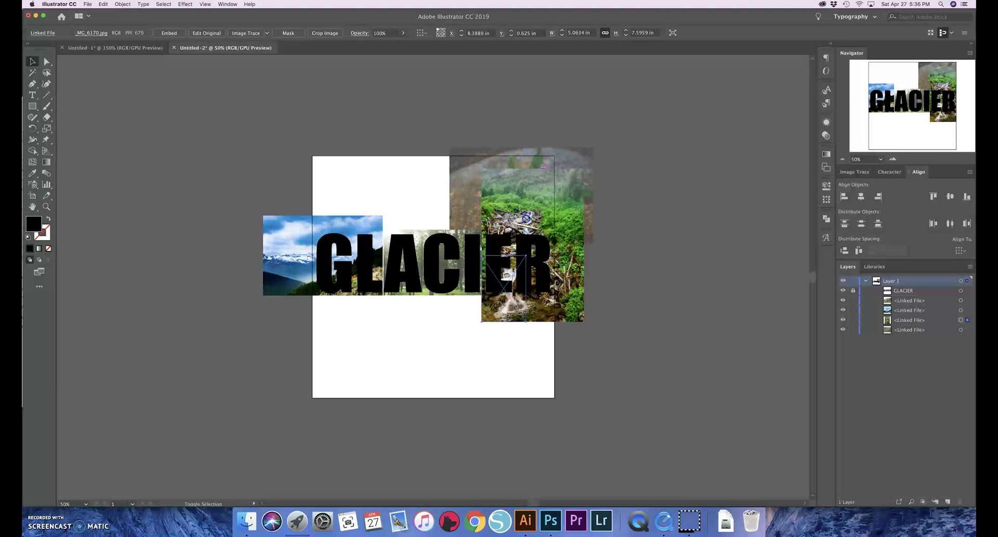
left_click_drag(527, 218, 526, 220)
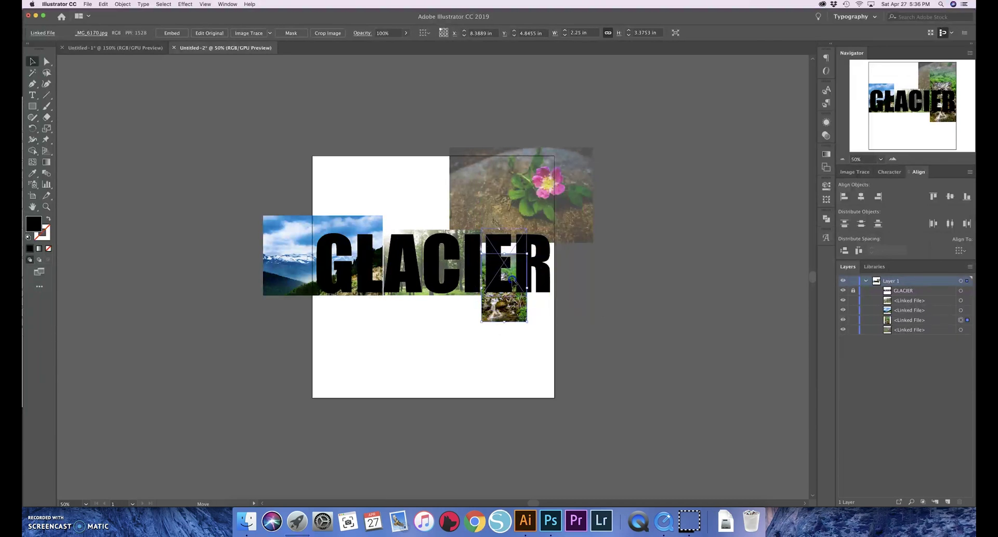
left_click_drag(512, 281, 525, 236)
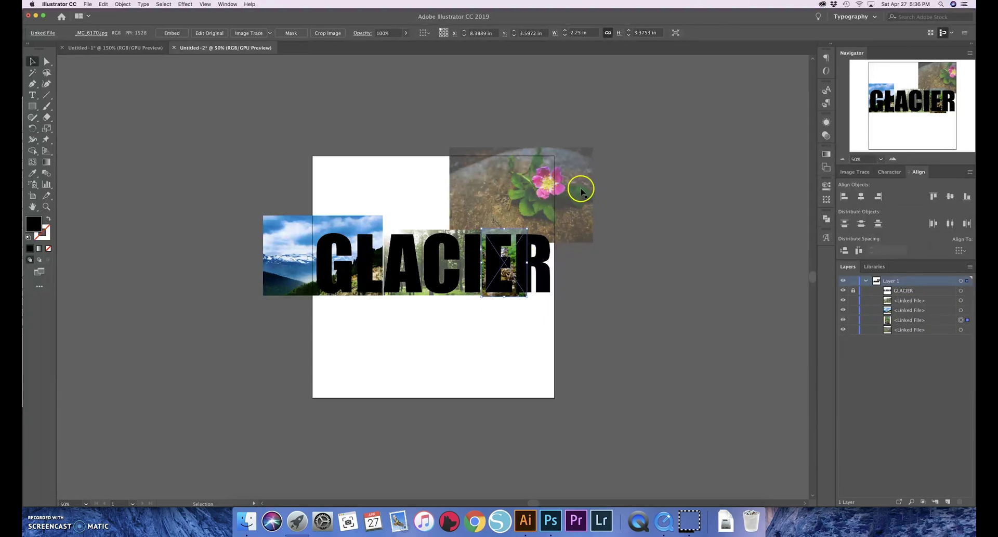
left_click_drag(582, 190, 589, 208)
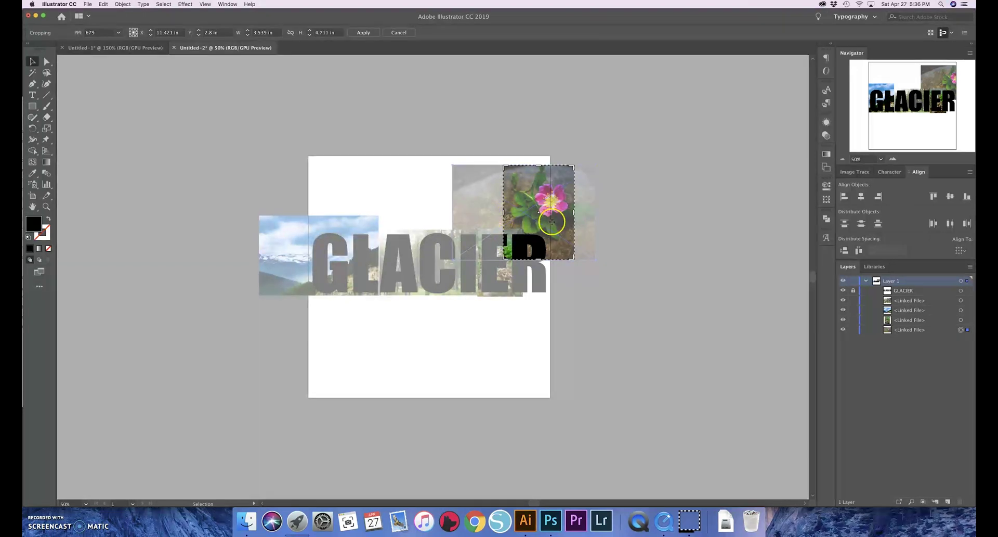
Crop the flower photo to the flower and scale it to about 2.2 × 3.0 in beside R
left_click_drag(552, 218, 570, 224)
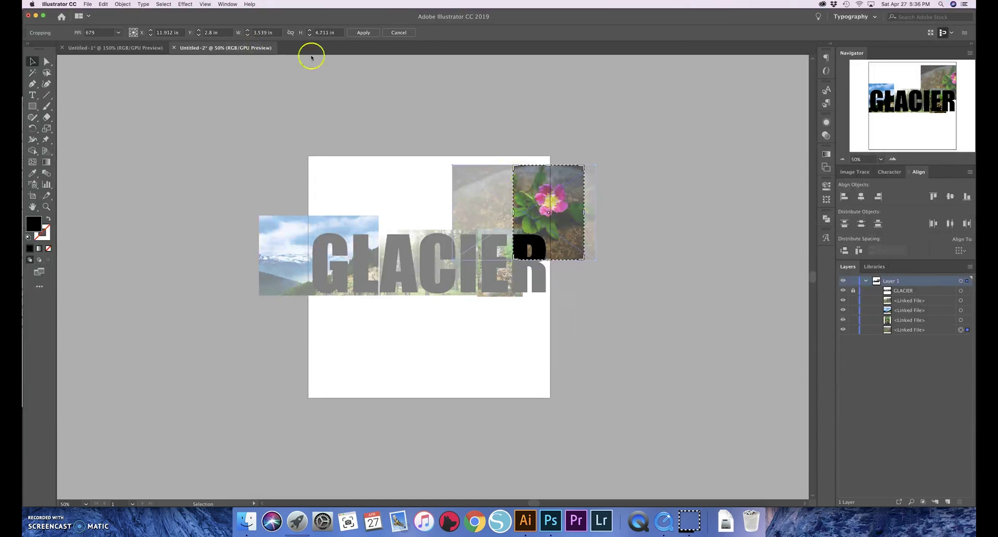
left_click(359, 32)
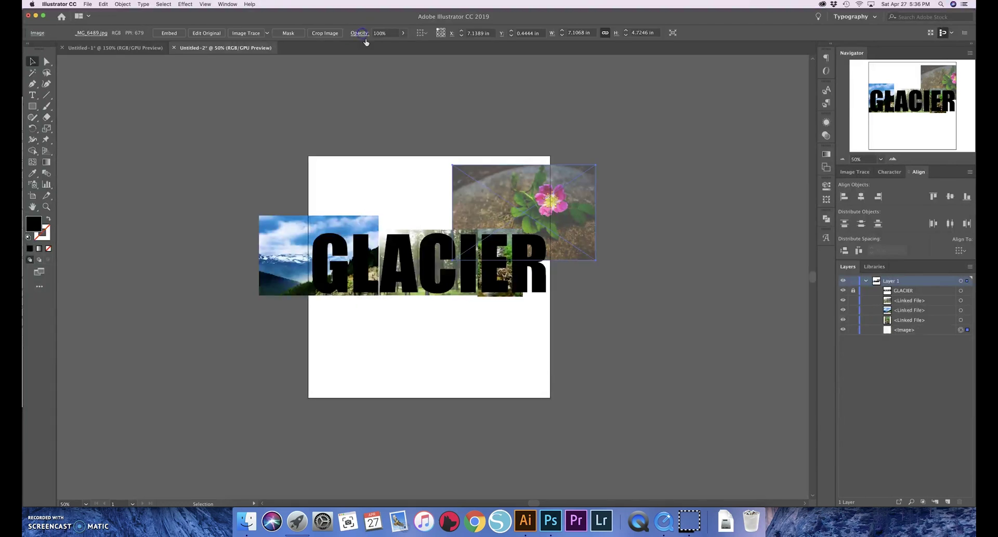
left_click_drag(569, 198, 566, 257)
left_click_drag(582, 321, 555, 306)
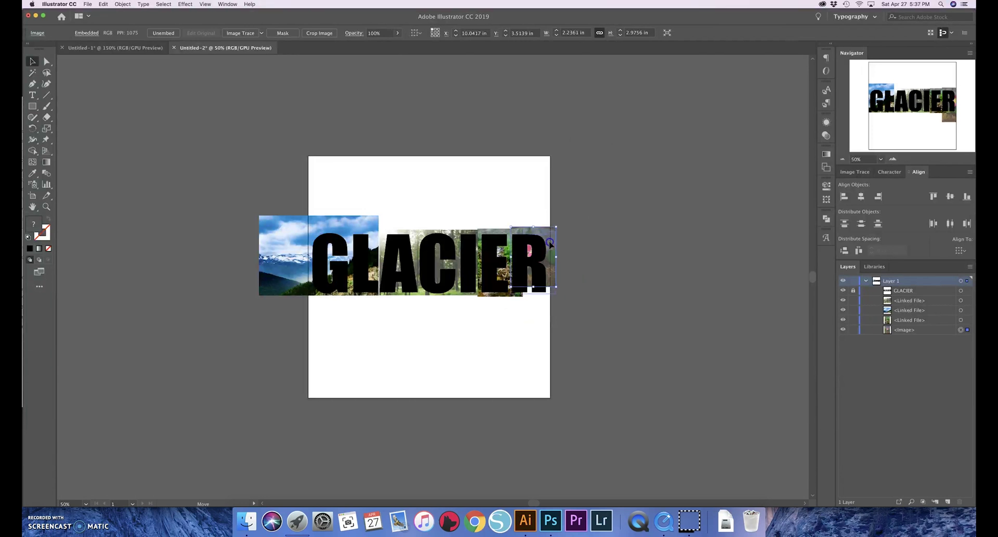
With GLACIER temporarily hidden, bring the flower photo forward above the creek photo, then show GLACIER again
left_click(600, 263)
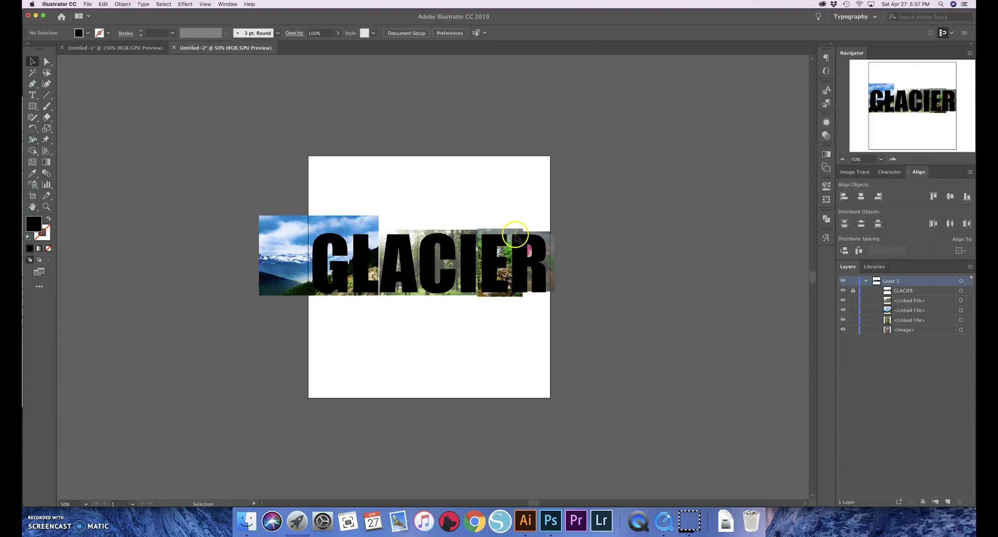
left_click(843, 291)
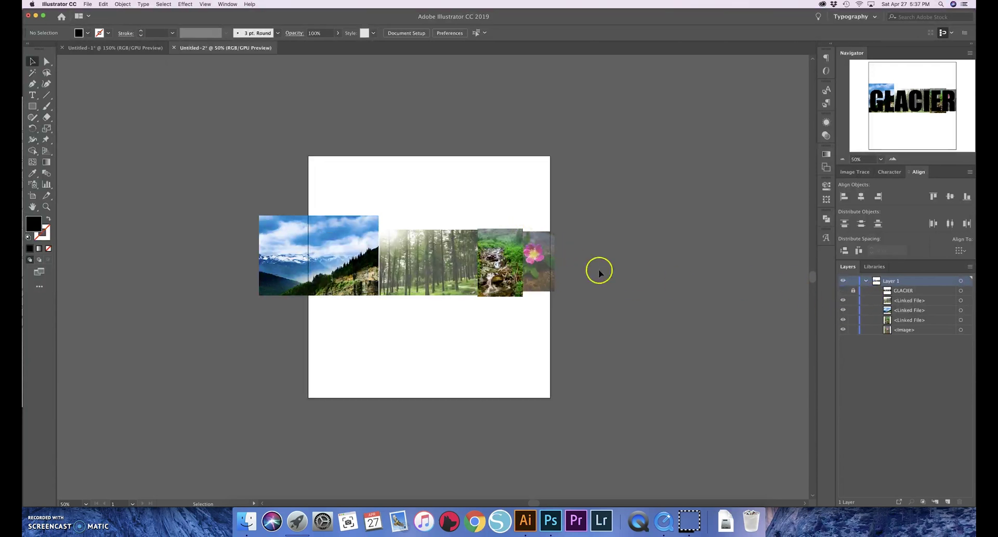
left_click(528, 260)
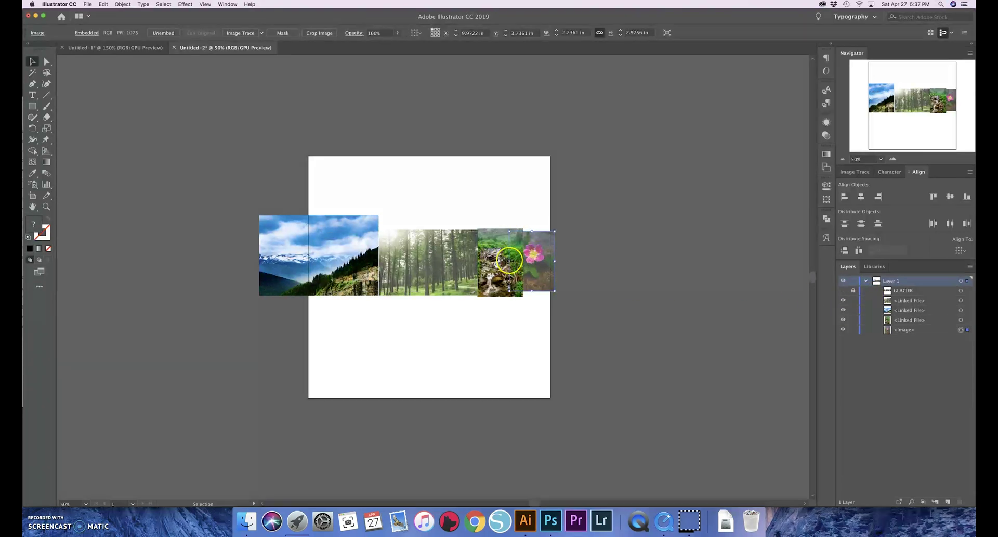
right_click(535, 262)
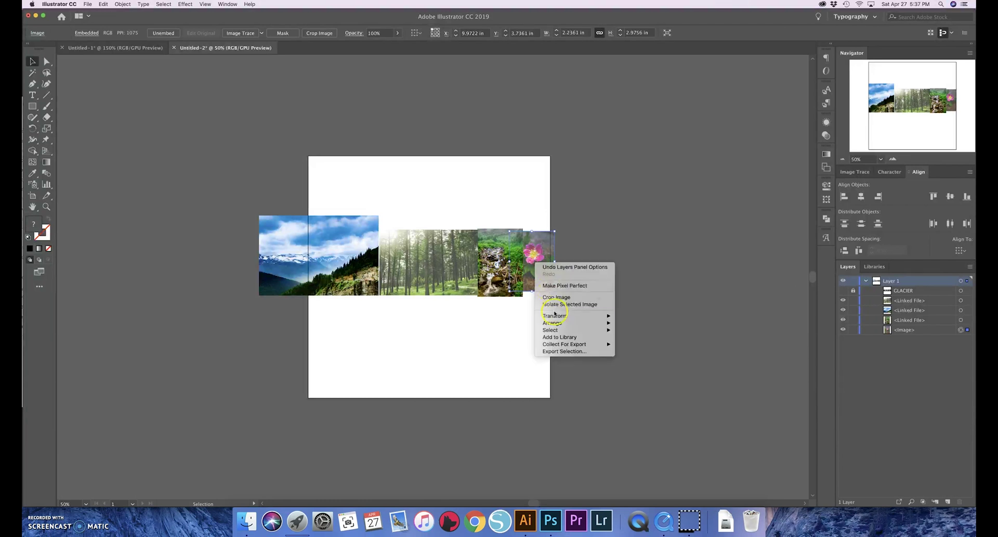
mouse_move(575, 323)
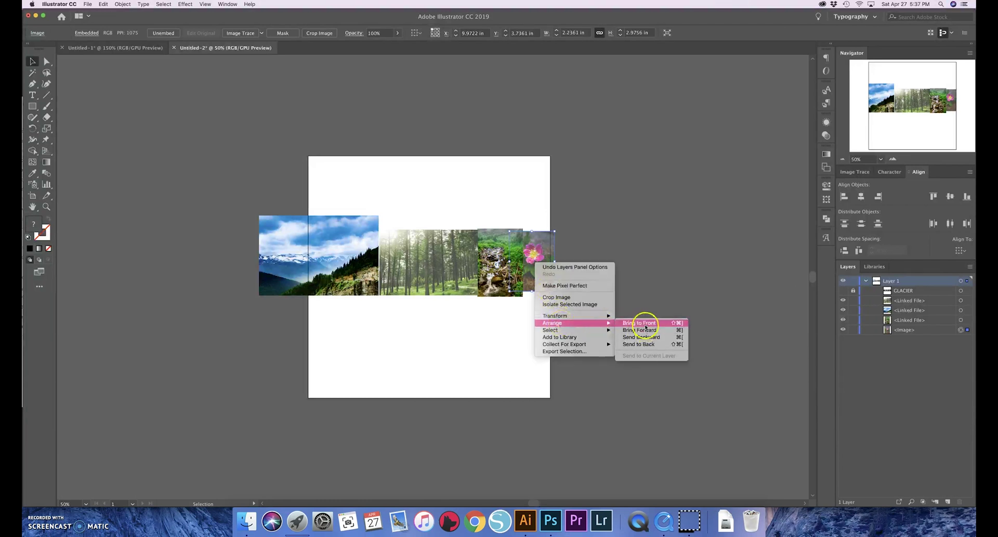
left_click(646, 330)
left_click(624, 287)
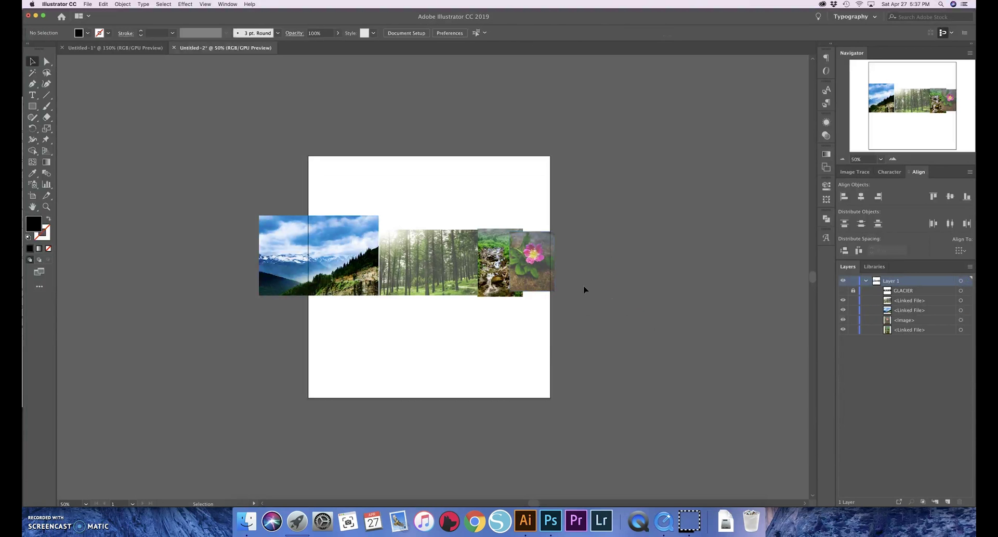
left_click(843, 291)
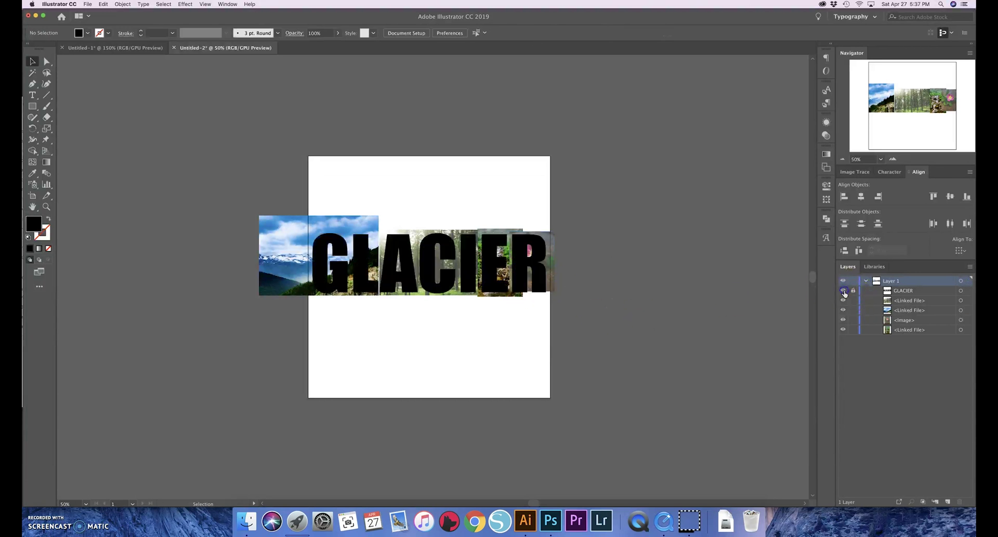
left_click(552, 247)
left_click(599, 252)
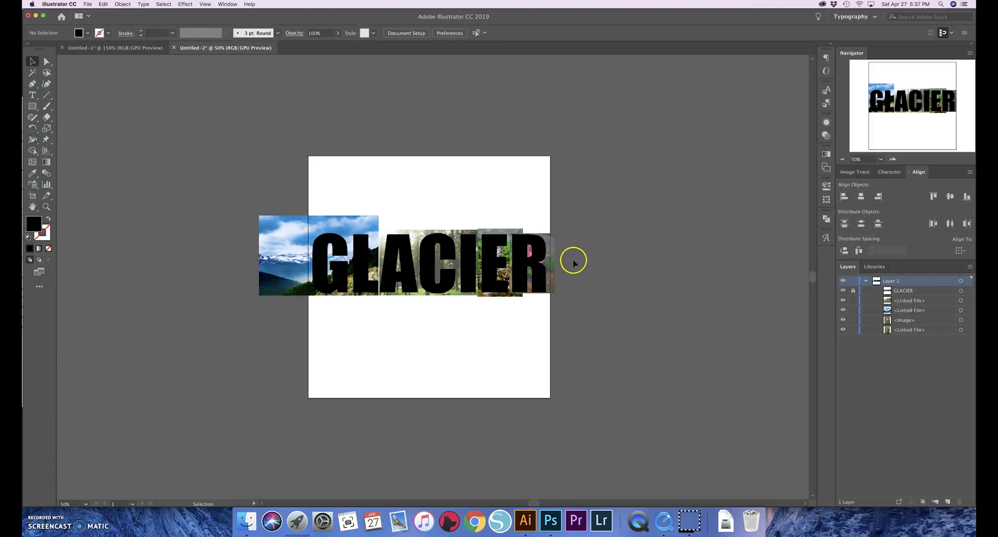
Unlock GLACIER, select all artwork, and make a clipping mask so the photos fill the letters
left_click(854, 291)
left_click(893, 291)
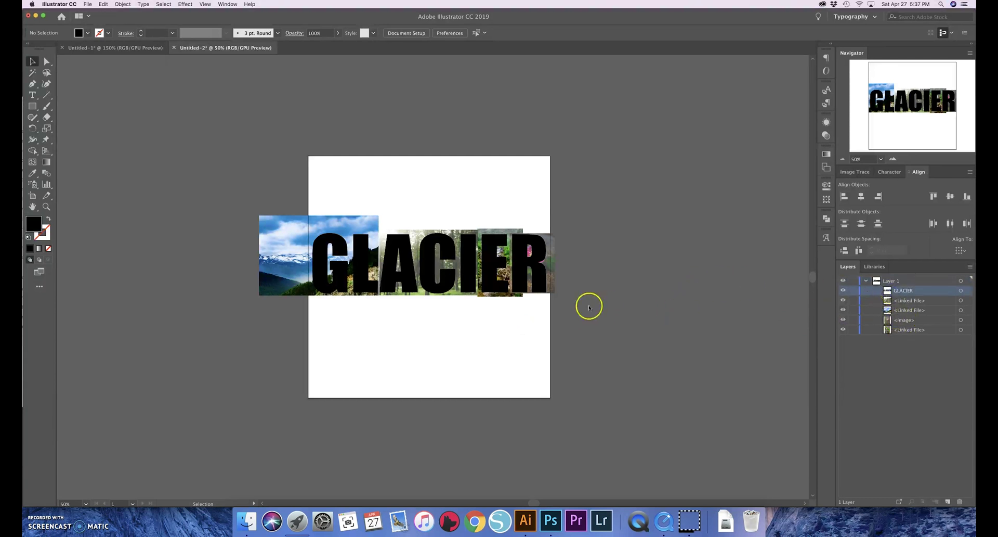
key("super+a")
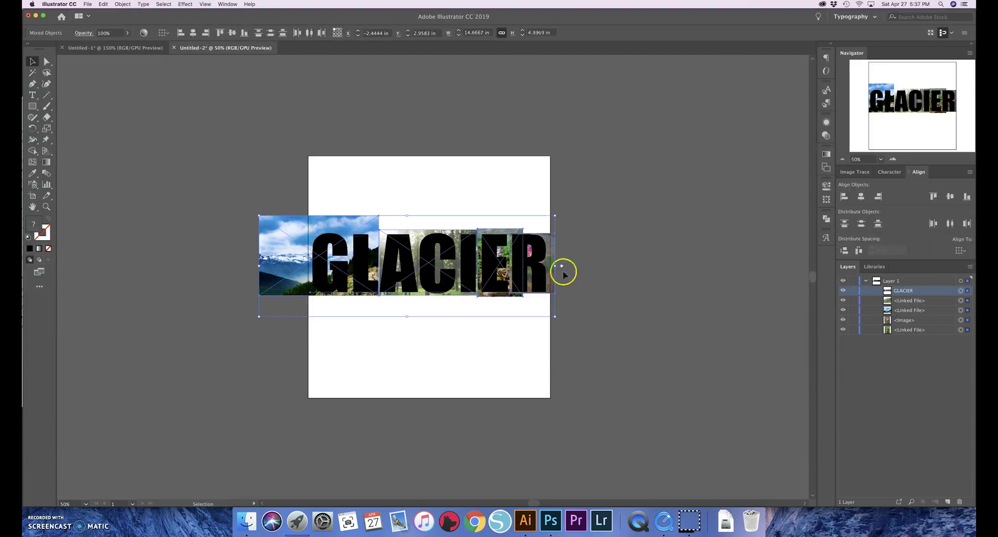
right_click(301, 256)
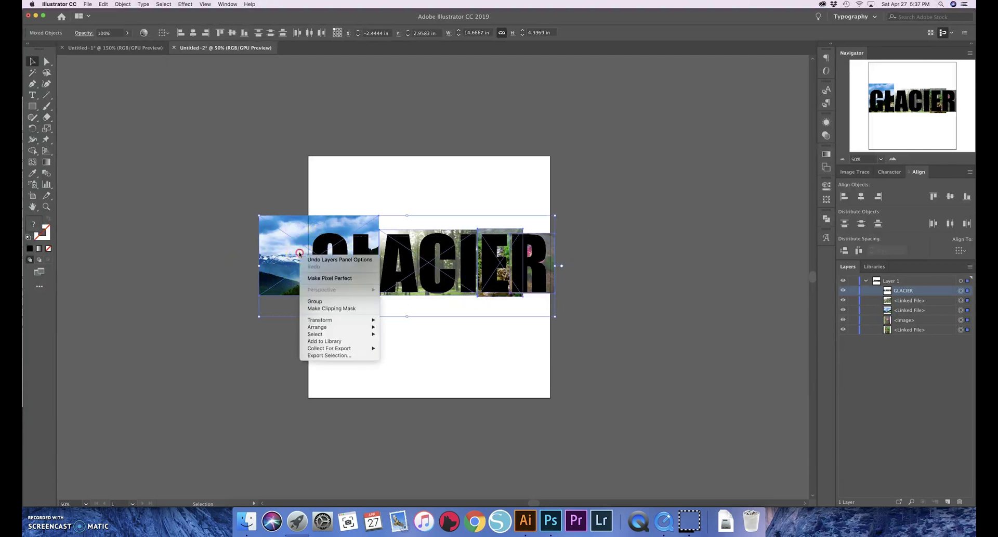
left_click(332, 309)
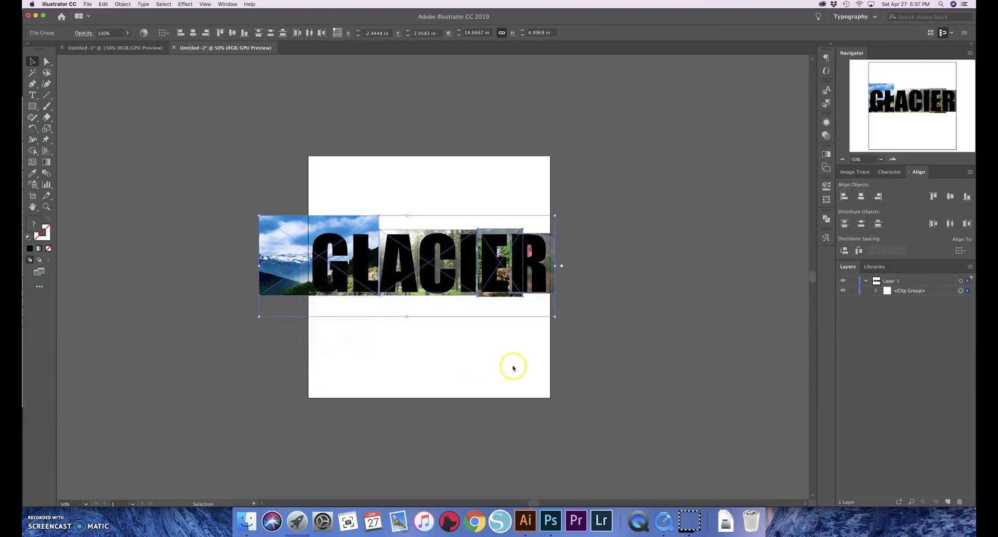
left_click(626, 340)
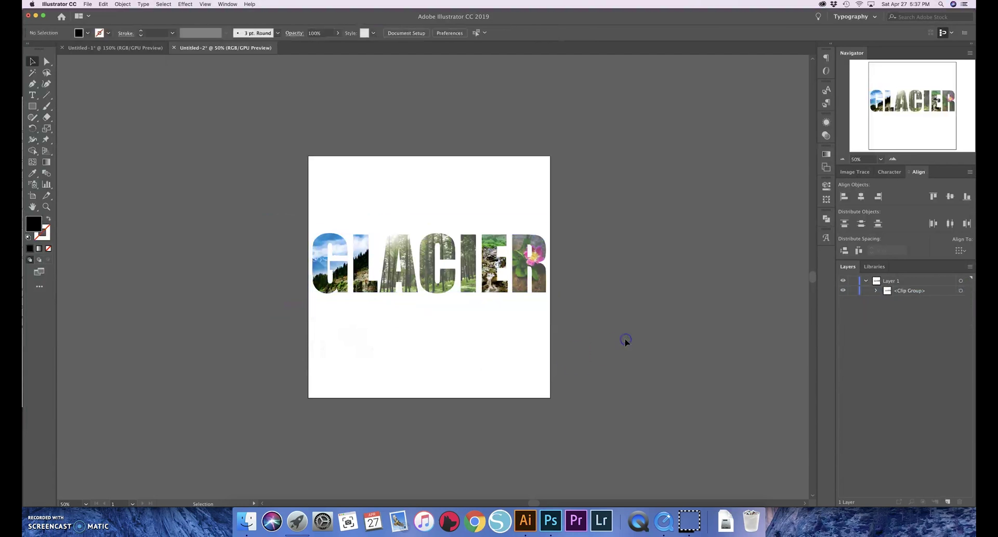
Select the GLACIER clip group and zoom in to 100% to inspect it
left_click(516, 264)
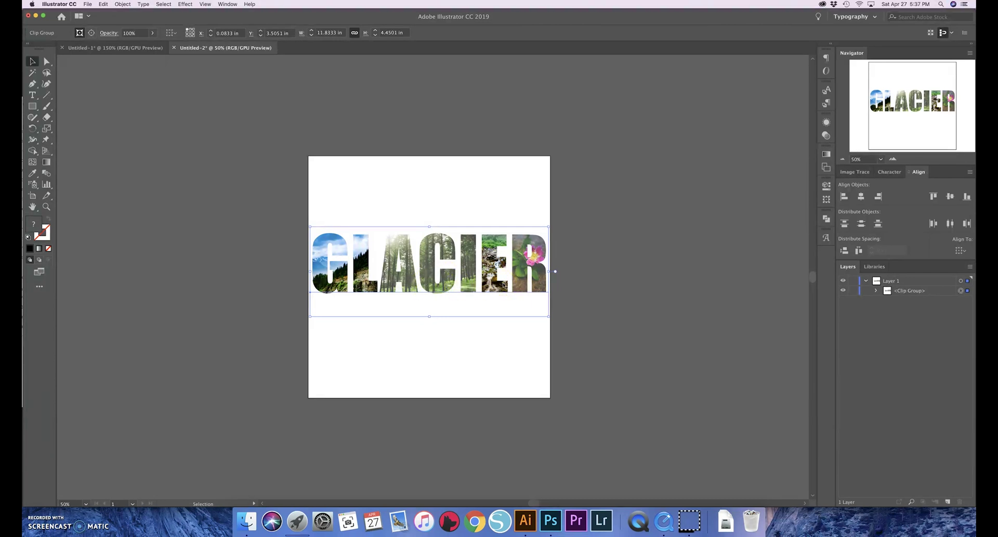
left_click(597, 290)
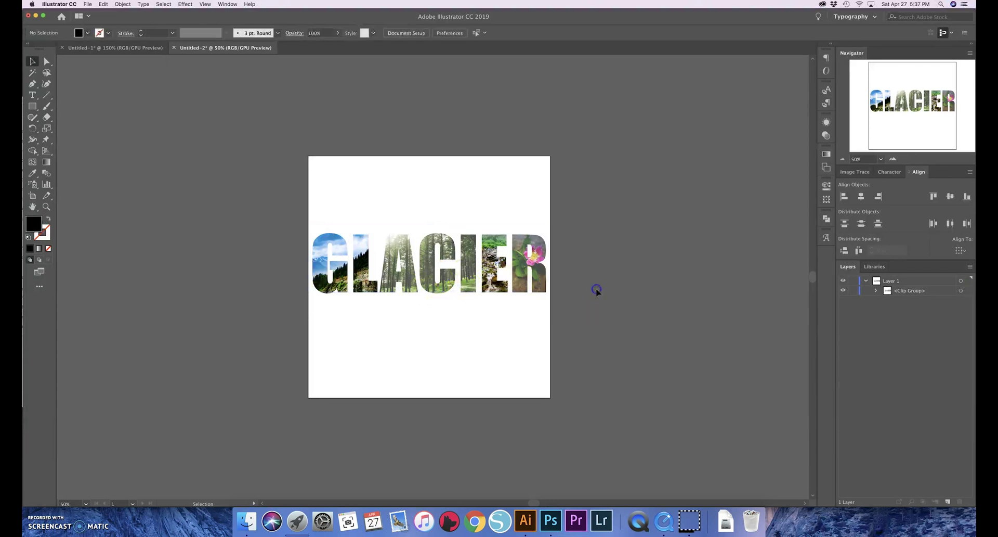
left_click(466, 281)
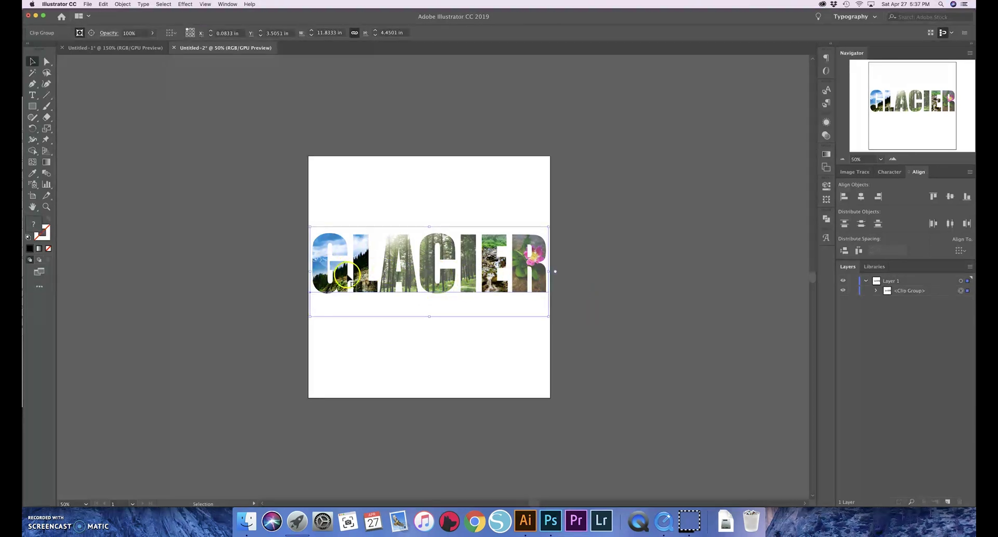
left_click(571, 271)
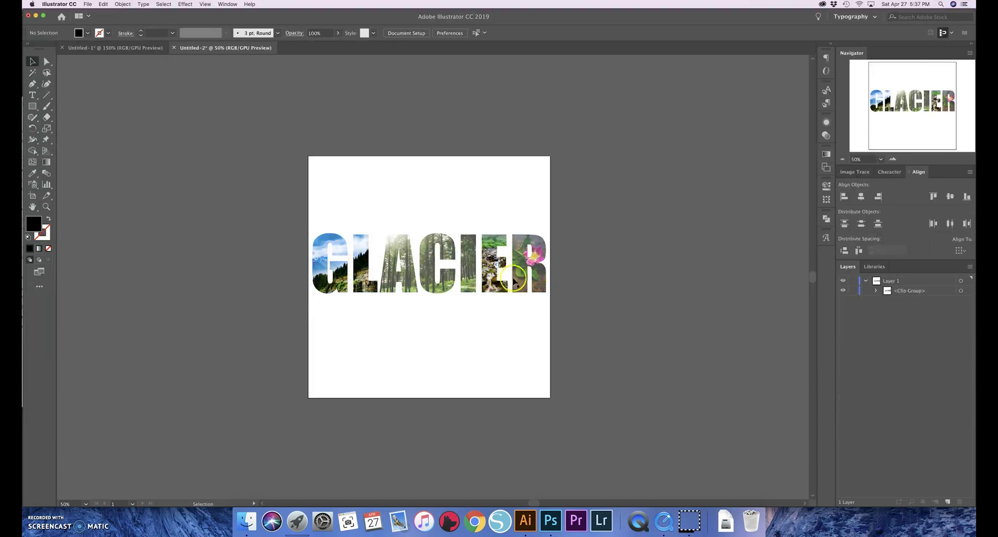
left_click(600, 281)
left_click(526, 281)
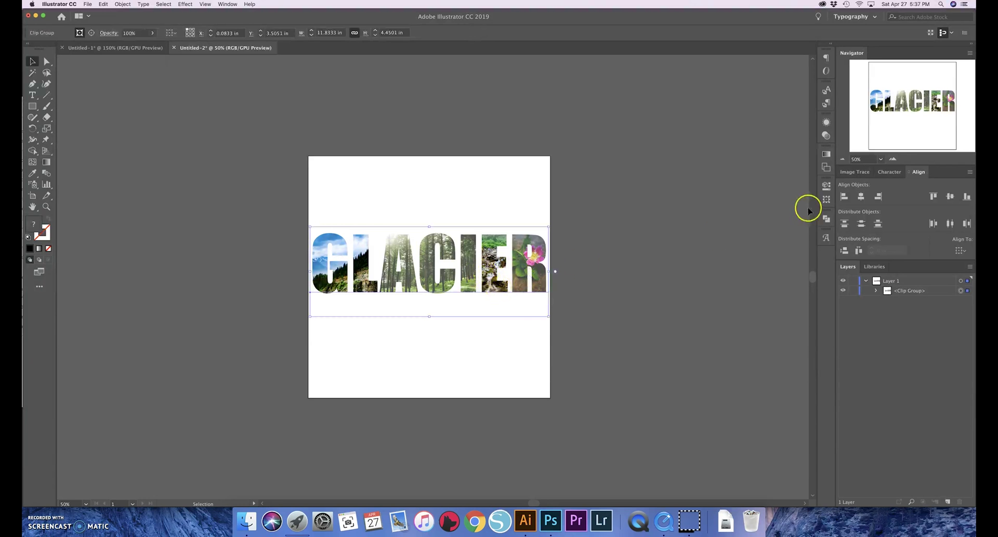
left_click(893, 161)
left_click(892, 162)
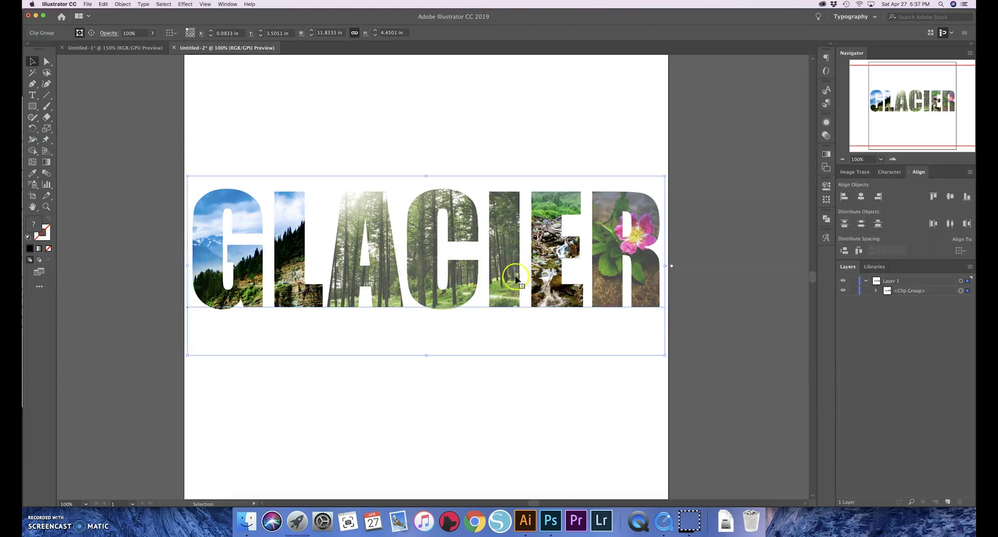
left_click(447, 151)
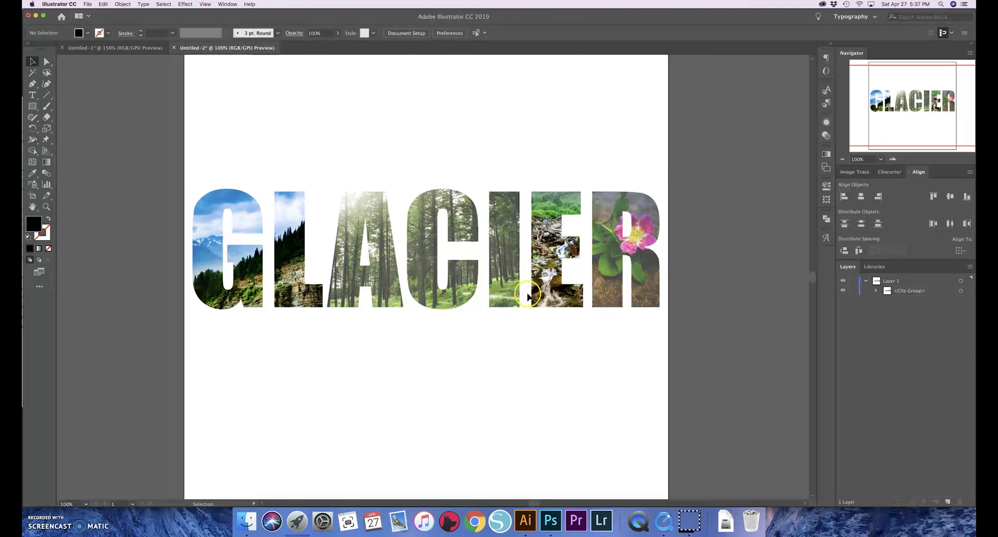
left_click(434, 290)
Isolate the GLACIER clip group and select the mountain photo behind the G
double_click(435, 284)
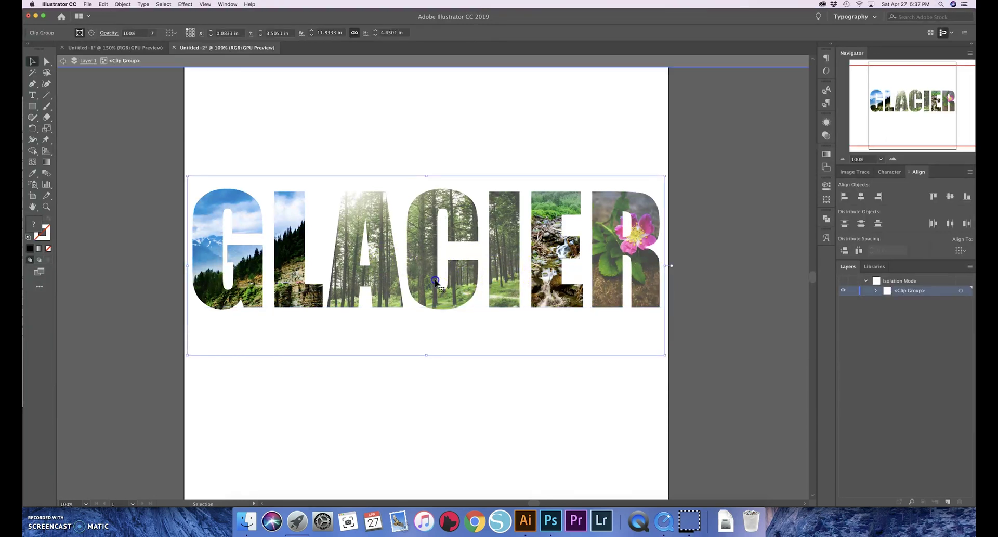
left_click(260, 252)
left_click(352, 253)
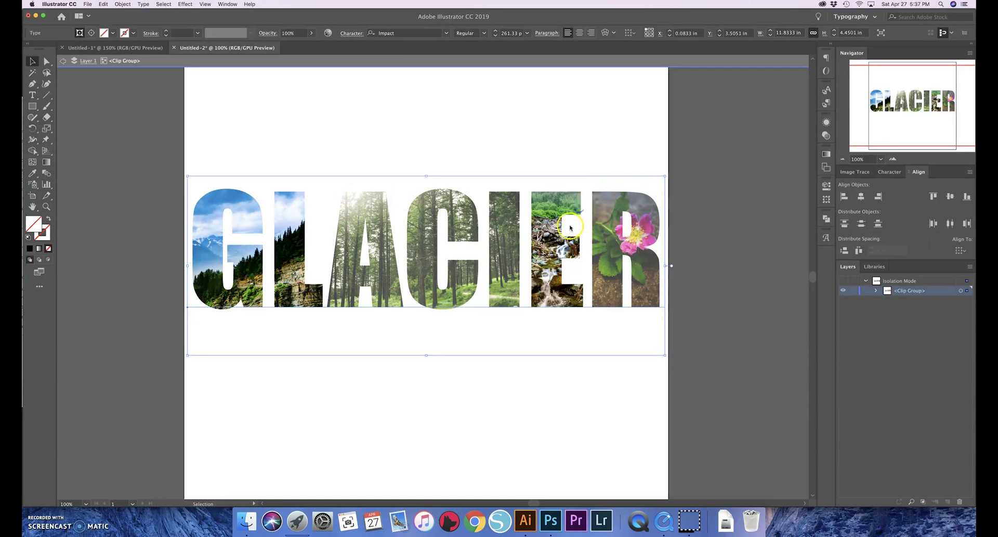
left_click(439, 163)
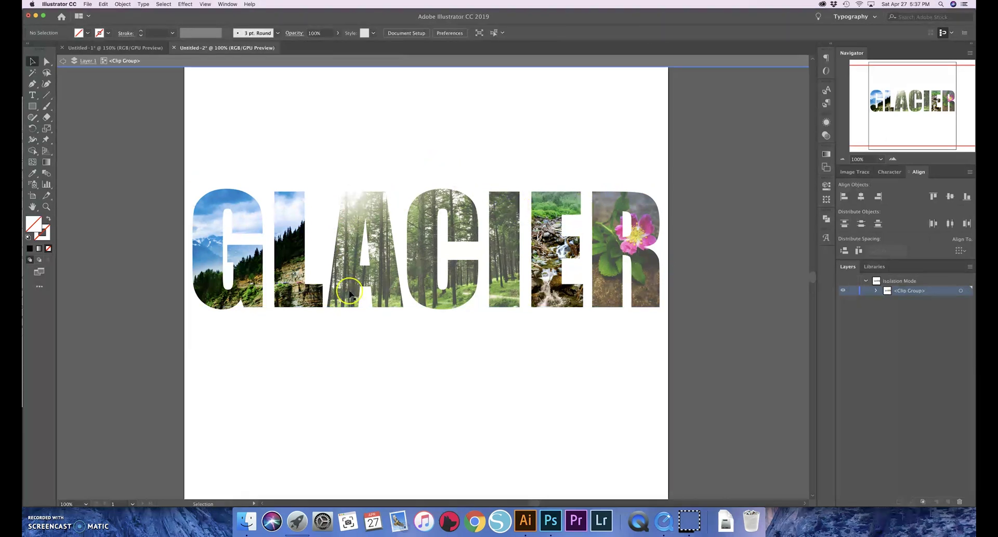
left_click(327, 326)
left_click(179, 312)
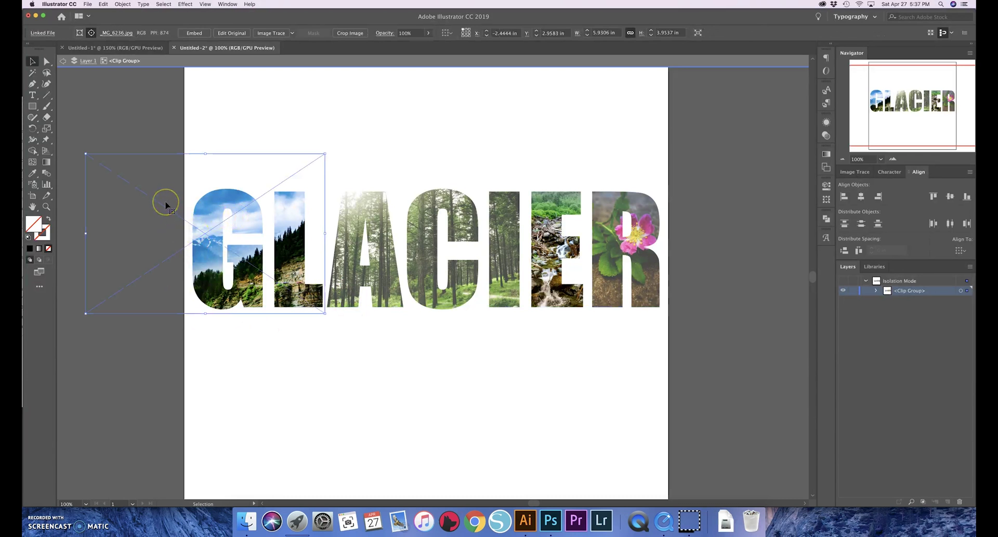
left_click(419, 226)
type("GLACIER")
key("super+z")
key("super+b")
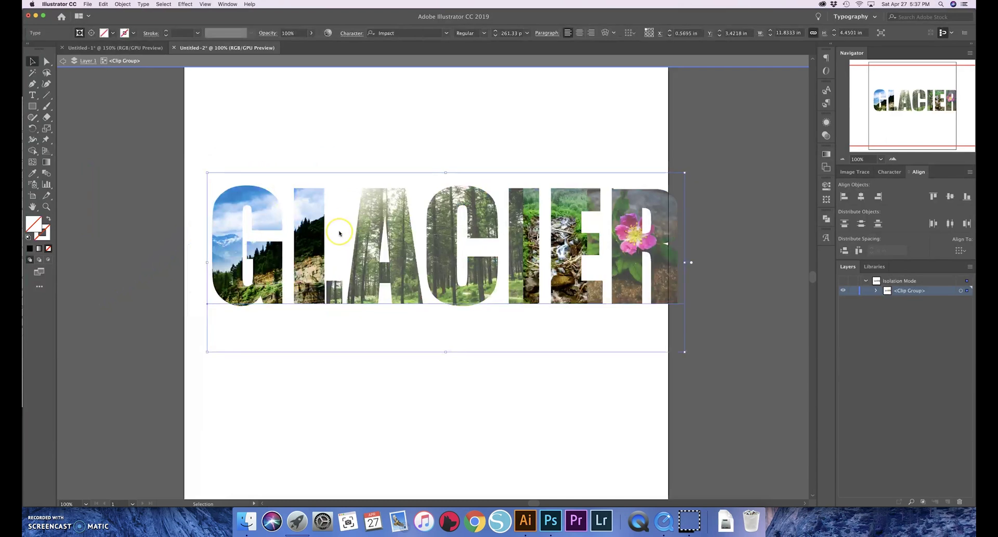
left_click(206, 184)
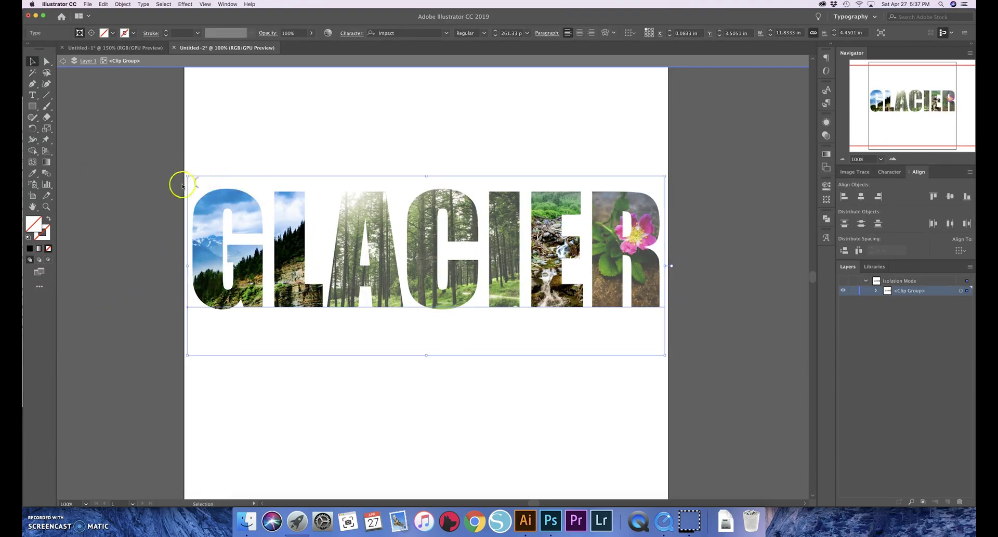
Move the mountain photo up and shrink it to about 4.76 × 3.18 in, framing the peaks in G and L
left_click_drag(168, 190, 154, 162)
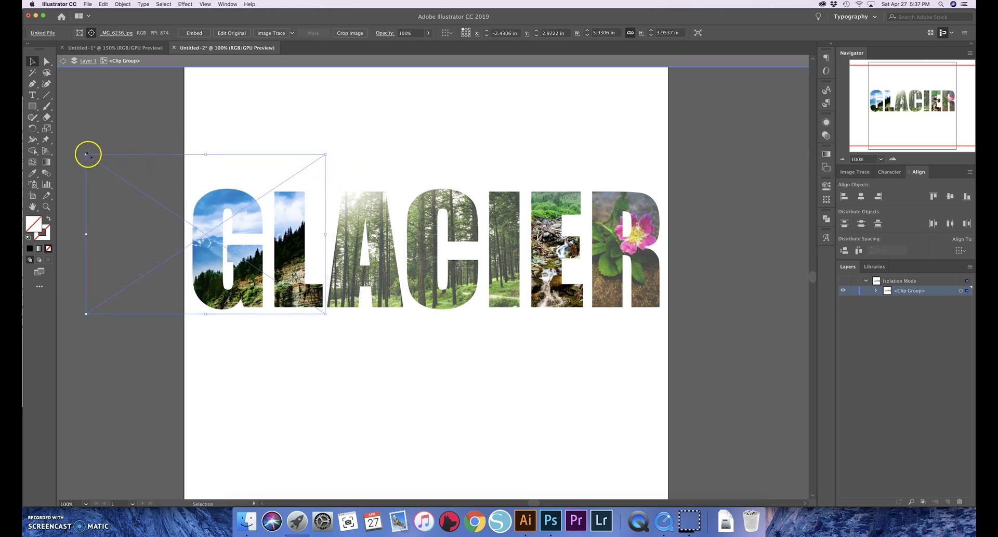
left_click_drag(87, 155, 133, 185)
left_click_drag(158, 225, 158, 223)
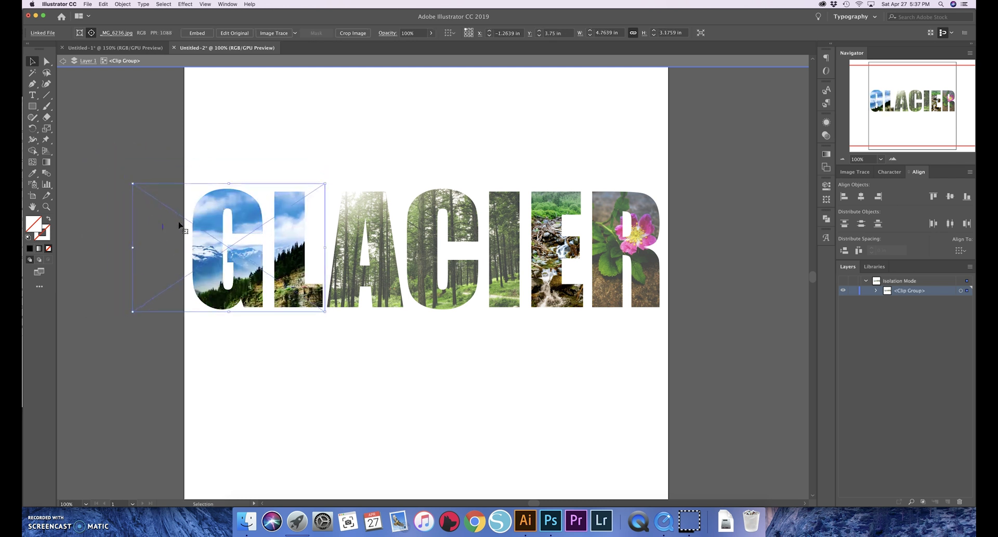
left_click(274, 158)
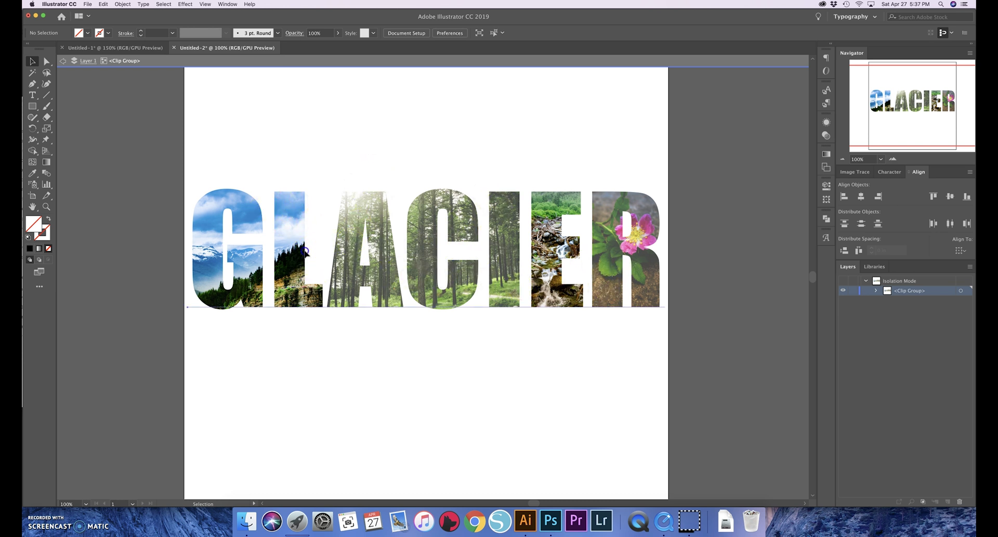
Give the selected GLACIER clip group's letters a thin 0.5 pt black stroke
left_click(306, 251)
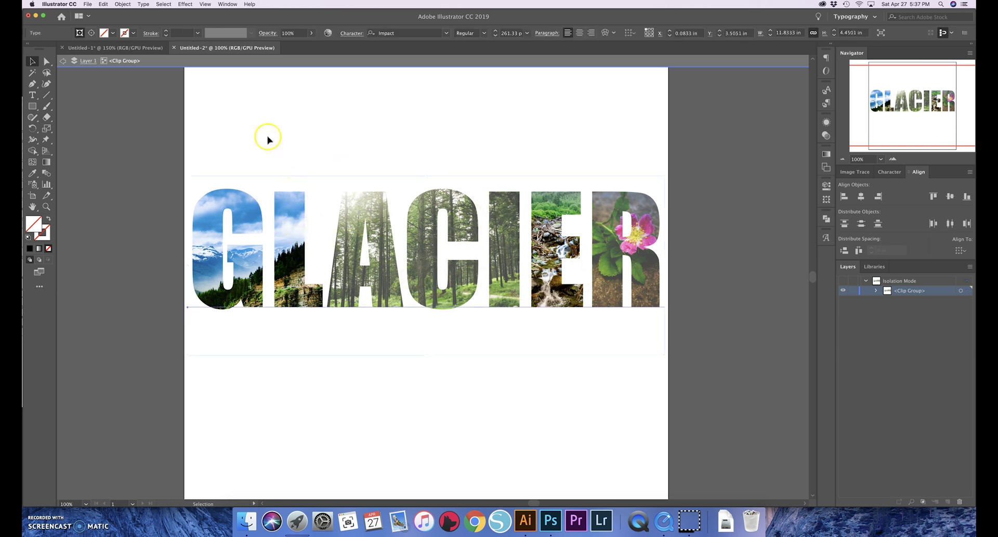
left_click(385, 234)
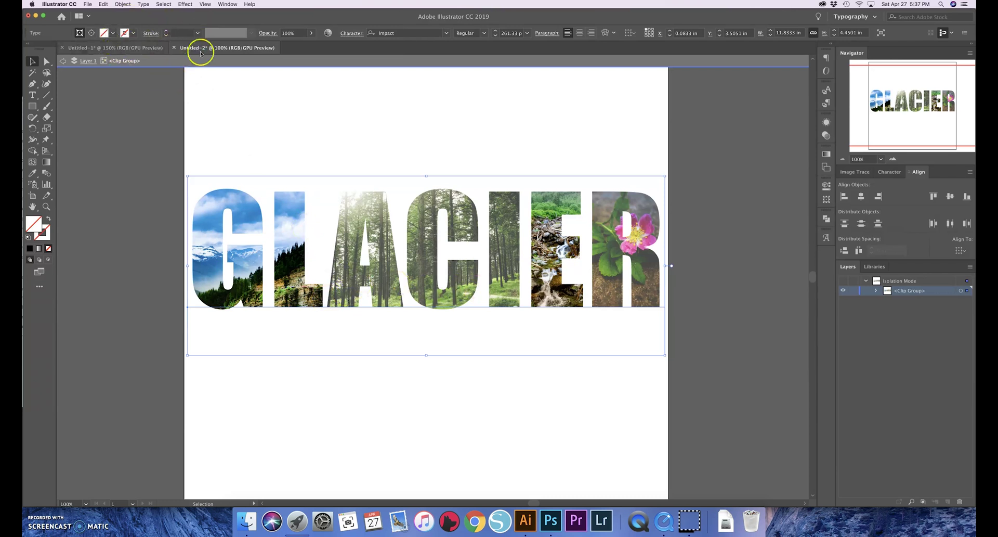
left_click(166, 33)
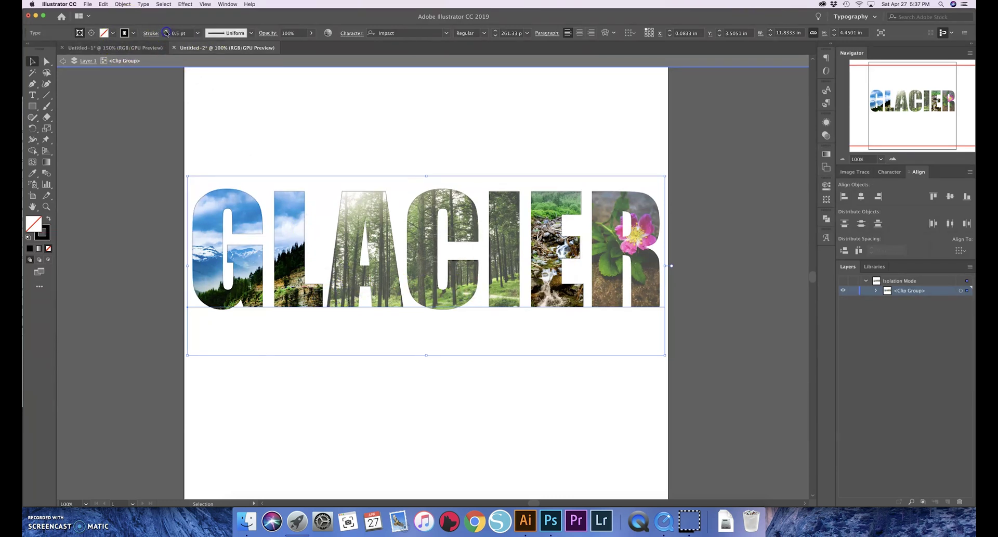
left_click(166, 33)
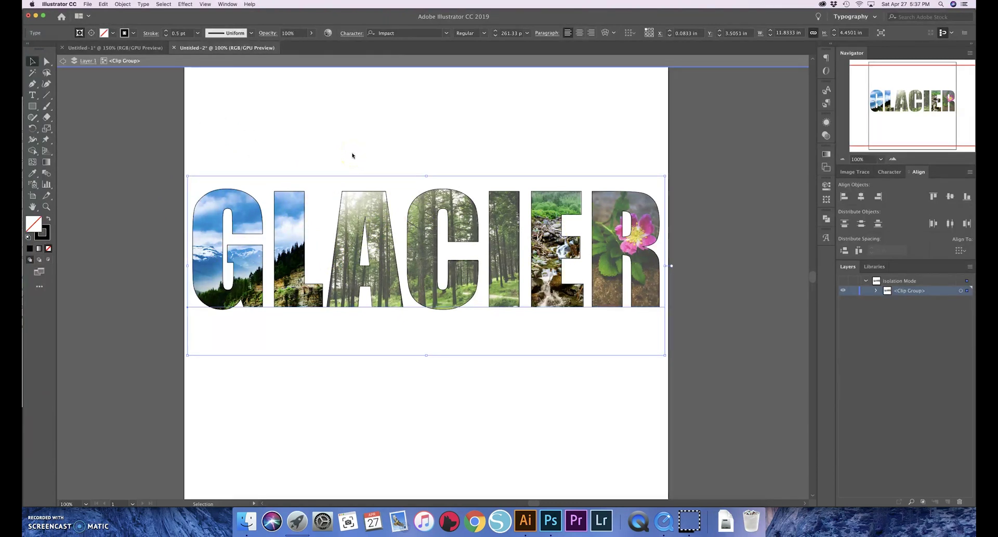
Exit Isolation Mode and zoom in to 200% to inspect the outlined letters
key("Escape")
left_click(308, 148)
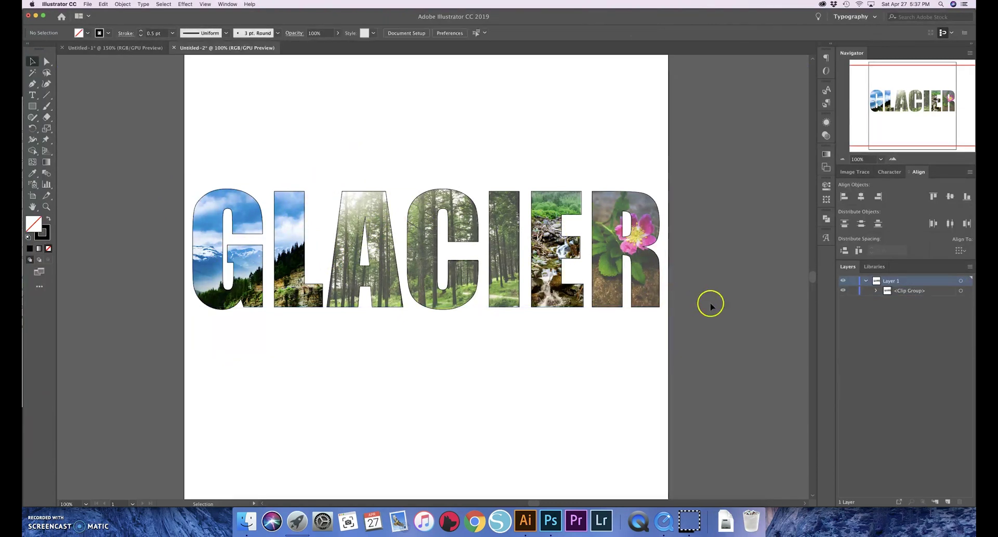
left_click(892, 160)
left_click(893, 159)
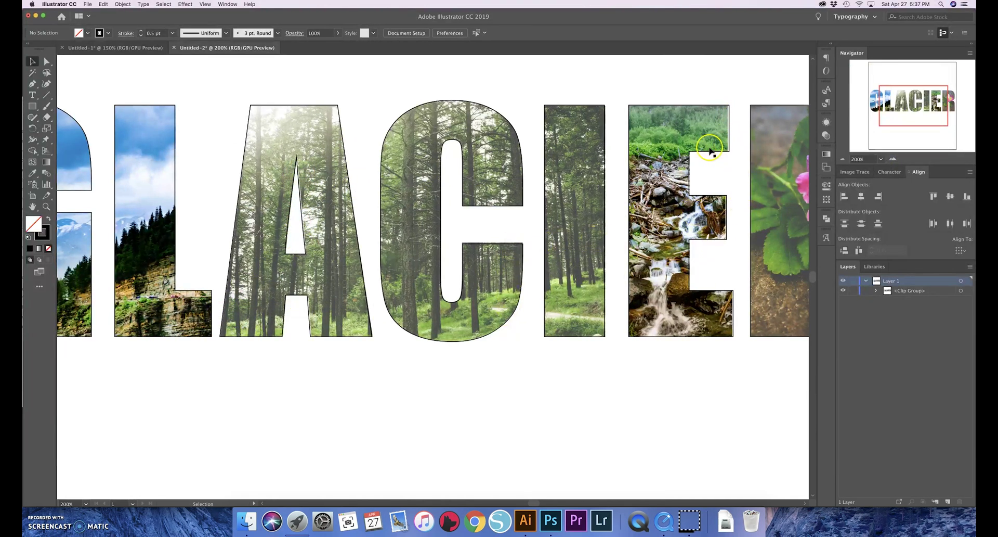
Zoom back out to the full artboard and select the GLACIER clip group
left_click(842, 159)
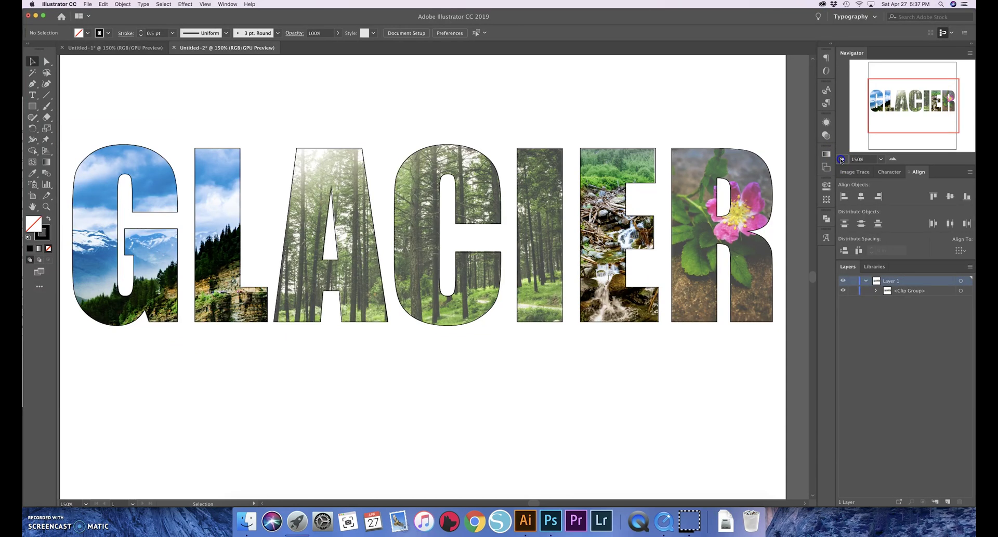
left_click(842, 159)
left_click(842, 159)
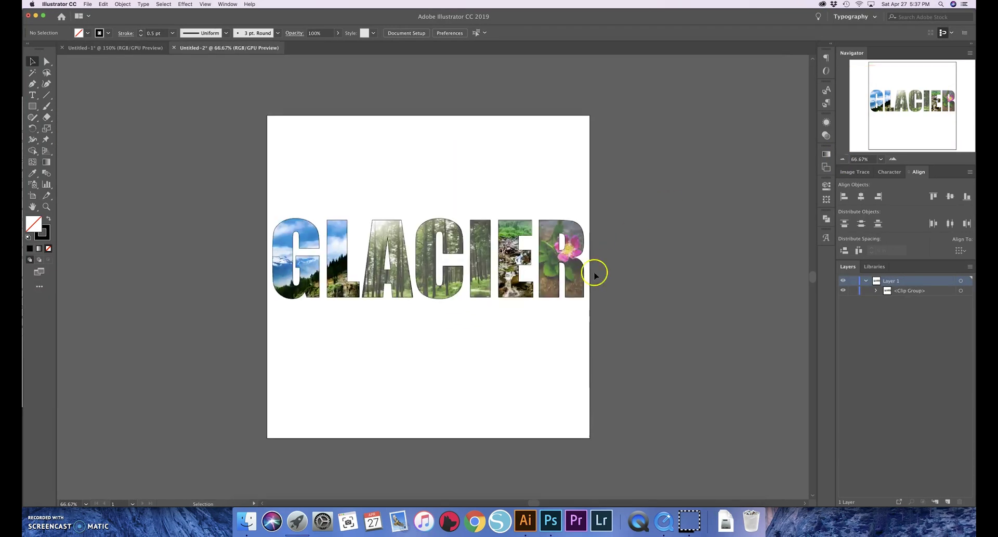
left_click(424, 307)
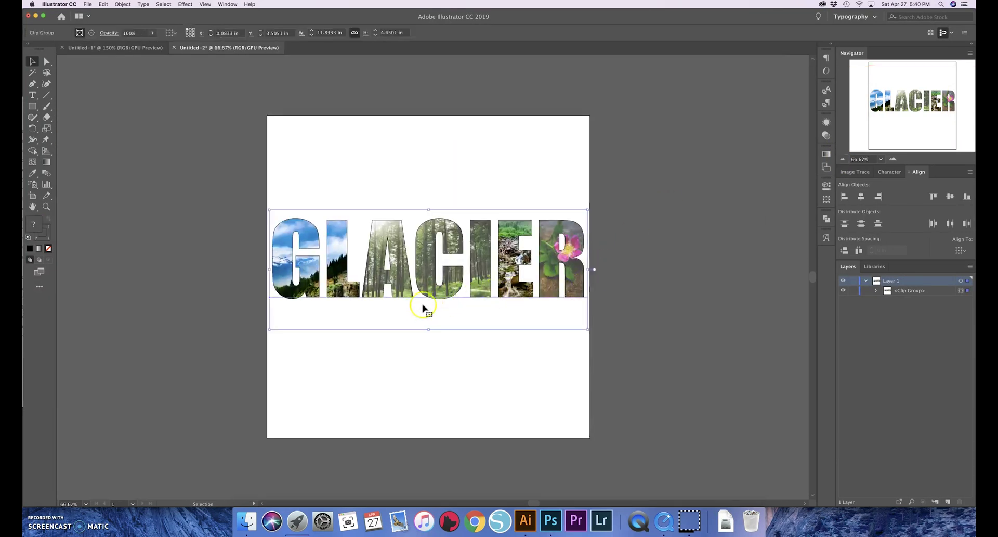
double_click(414, 299)
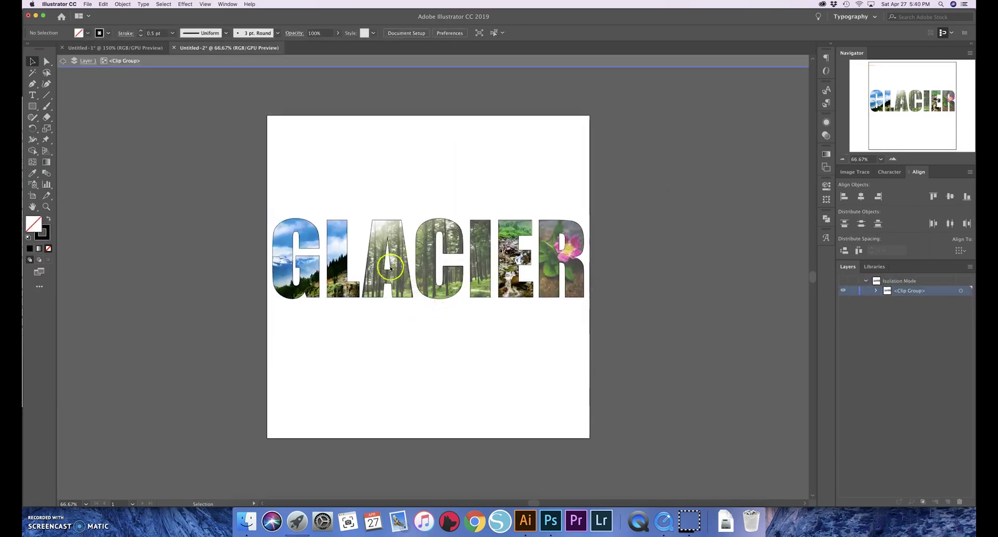
left_click(390, 267)
double_click(405, 260)
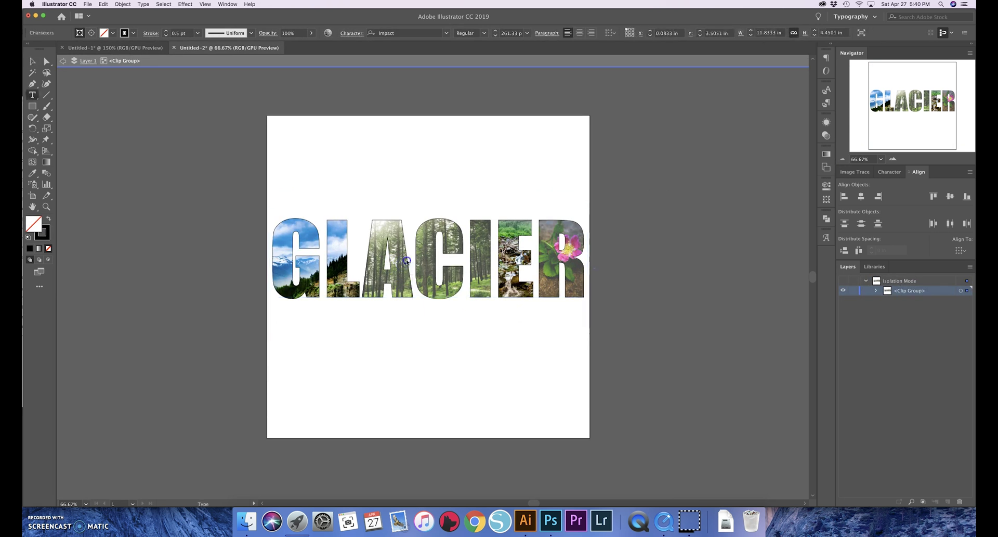
left_click_drag(407, 260, 380, 261)
type("e")
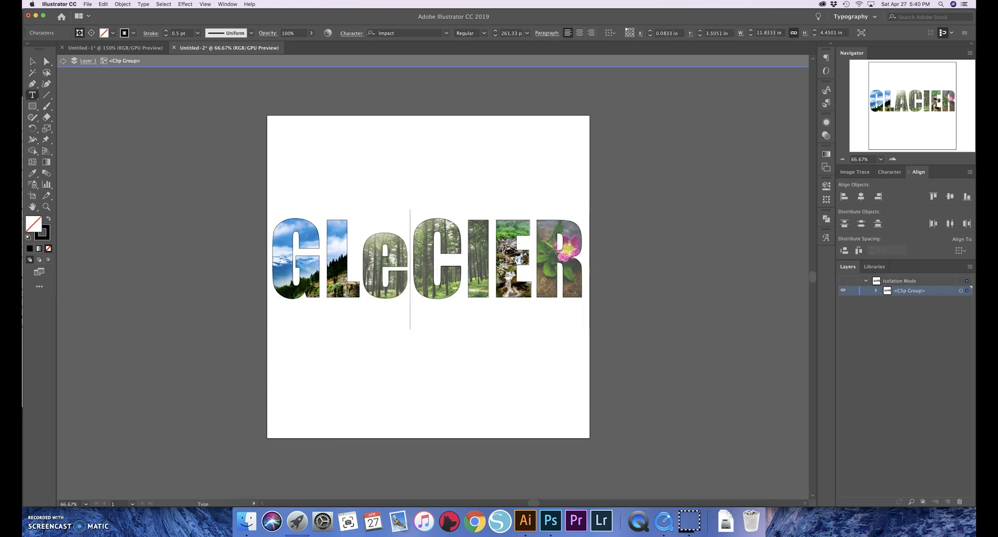
key("BackSpace")
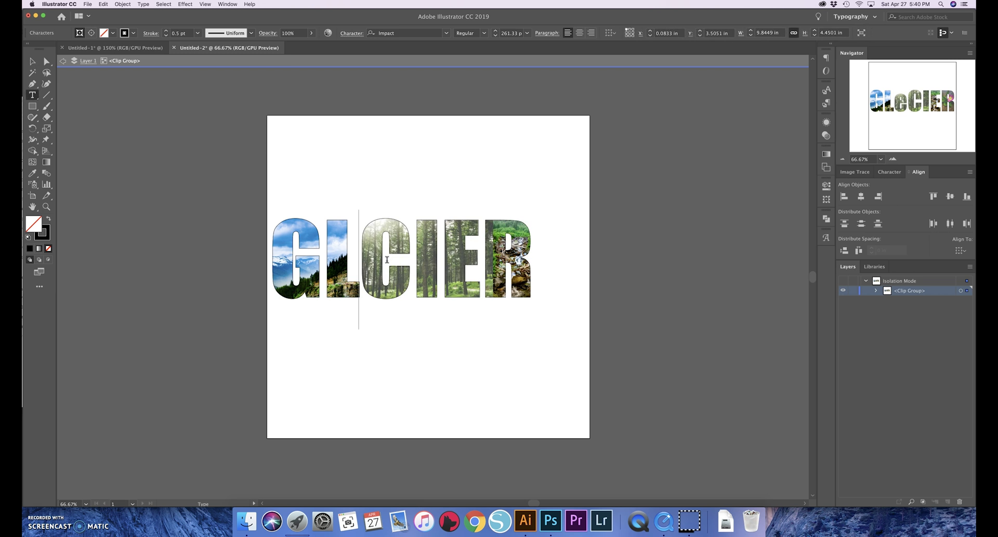
type("a")
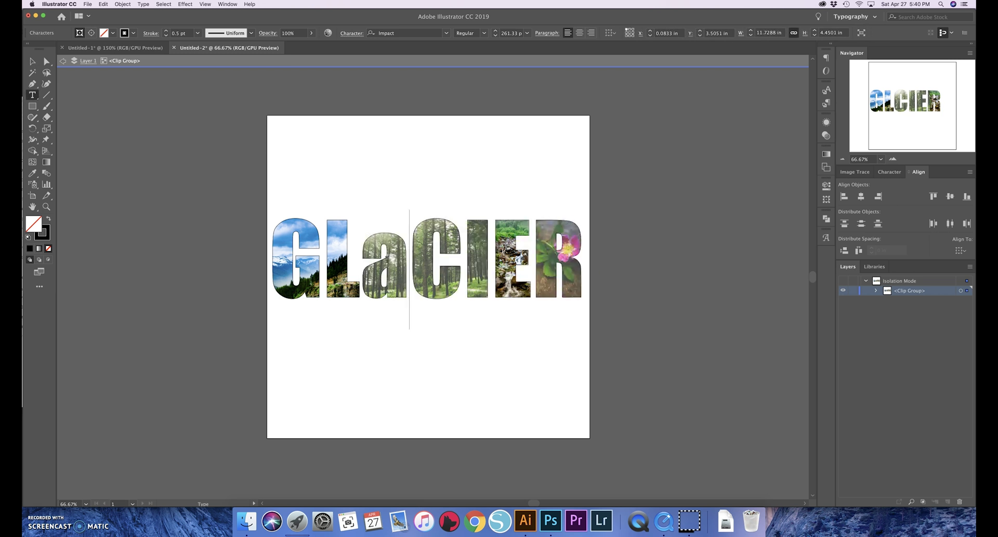
key("BackSpace")
type("A")
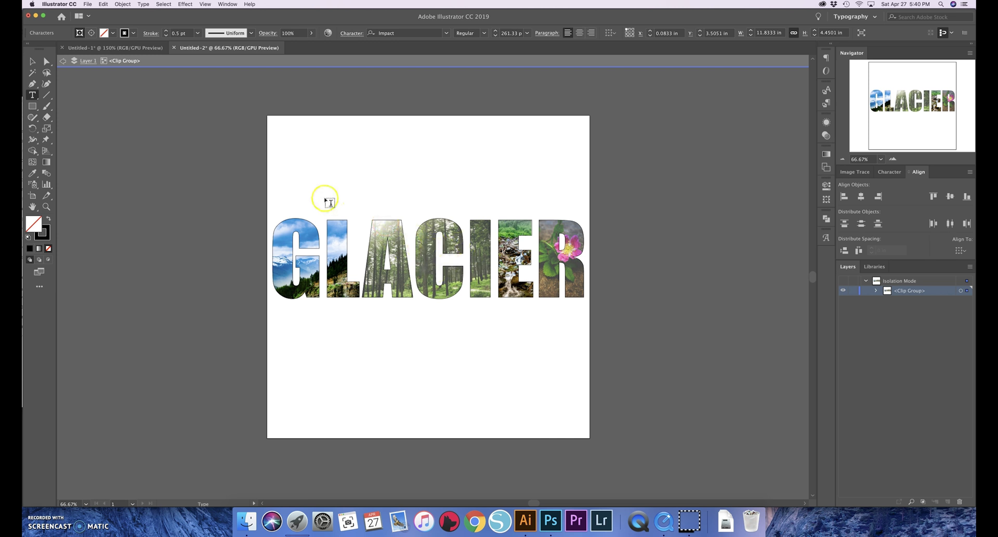
Release the clipping mask so the four landscape photos show in full
key("Escape")
right_click(401, 292)
left_click(423, 350)
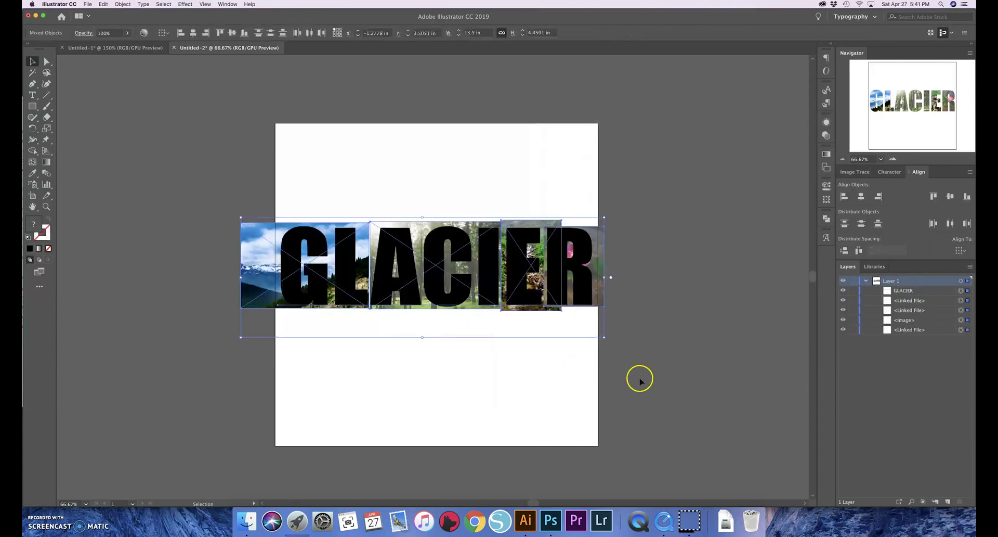
Convert the GLACIER type to outlines and combine them into one compound path
left_click(580, 286)
right_click(577, 281)
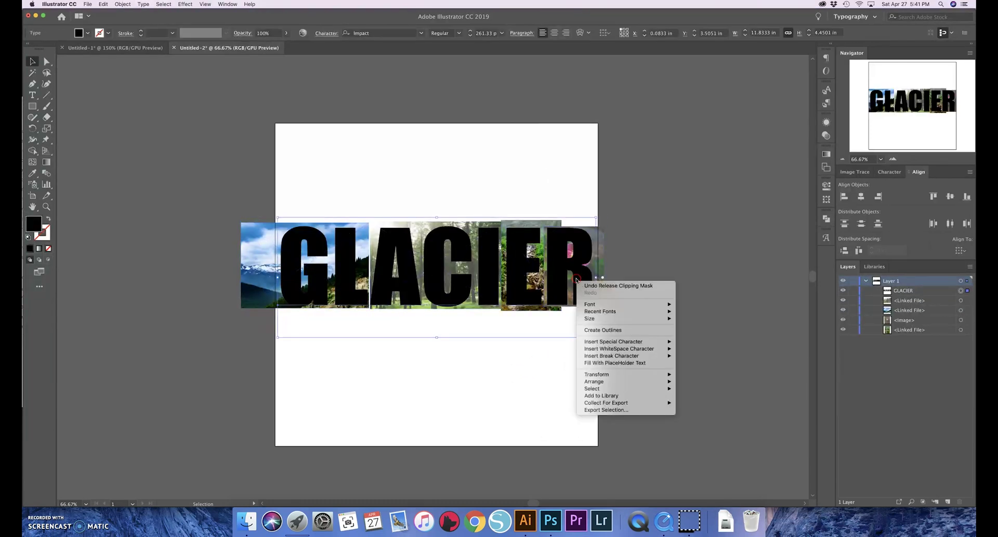
left_click(595, 331)
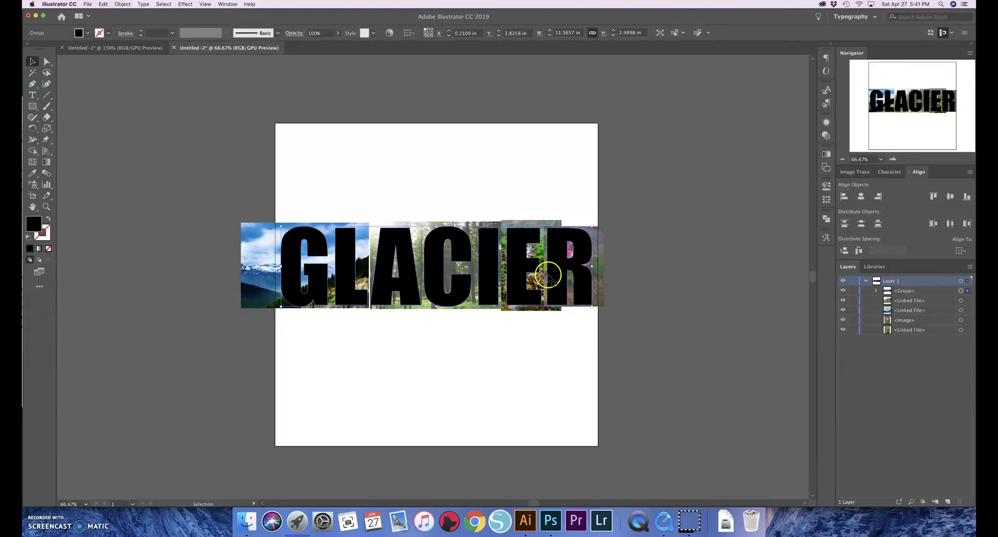
left_click(122, 4)
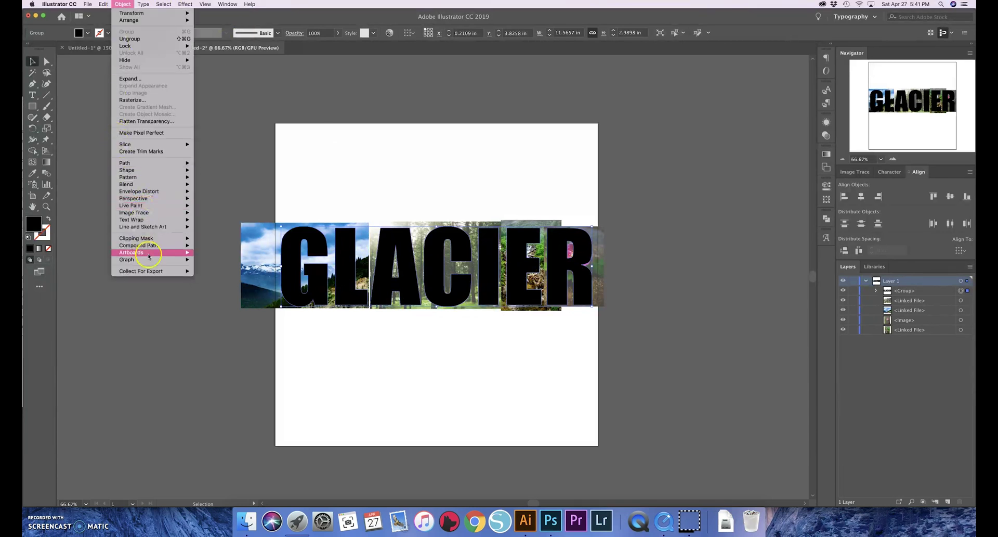
mouse_move(153, 247)
left_click(211, 245)
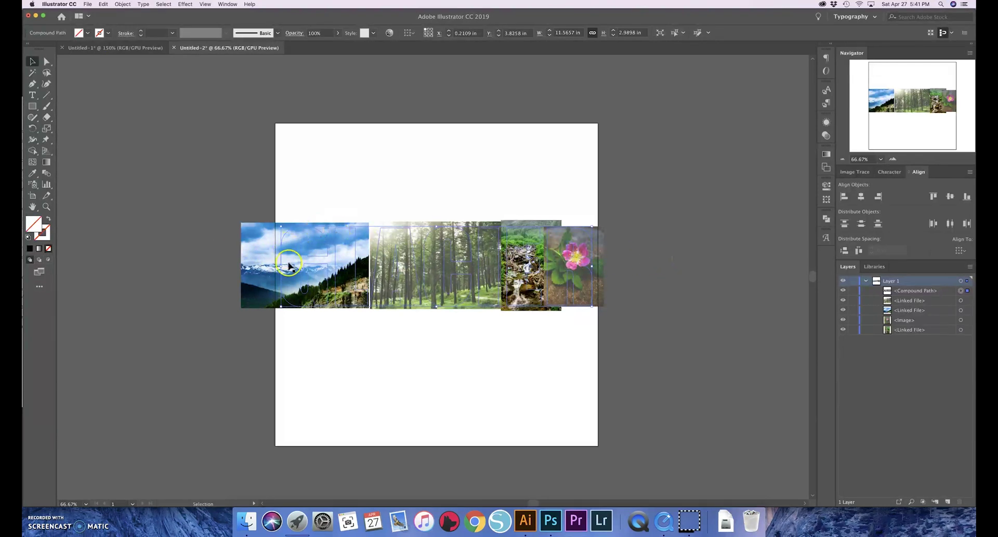
Select all artwork and make a clipping mask, placing the photos inside GLACIER
left_click(199, 258)
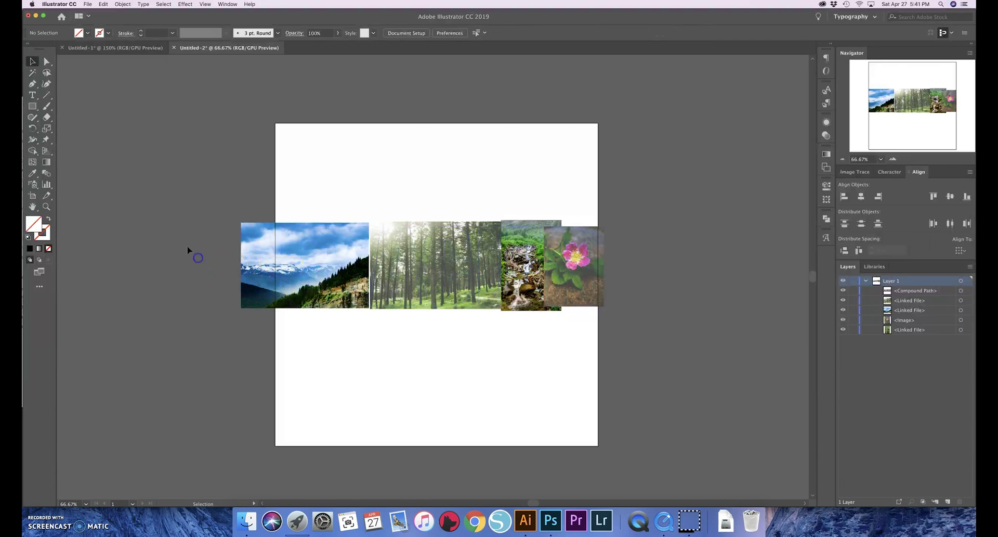
key("super+a")
right_click(455, 279)
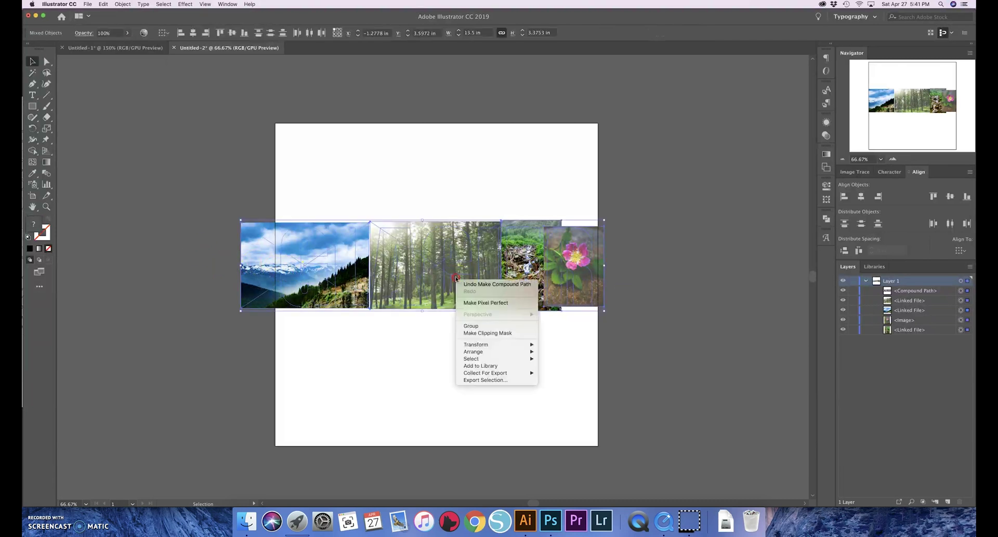
left_click(488, 332)
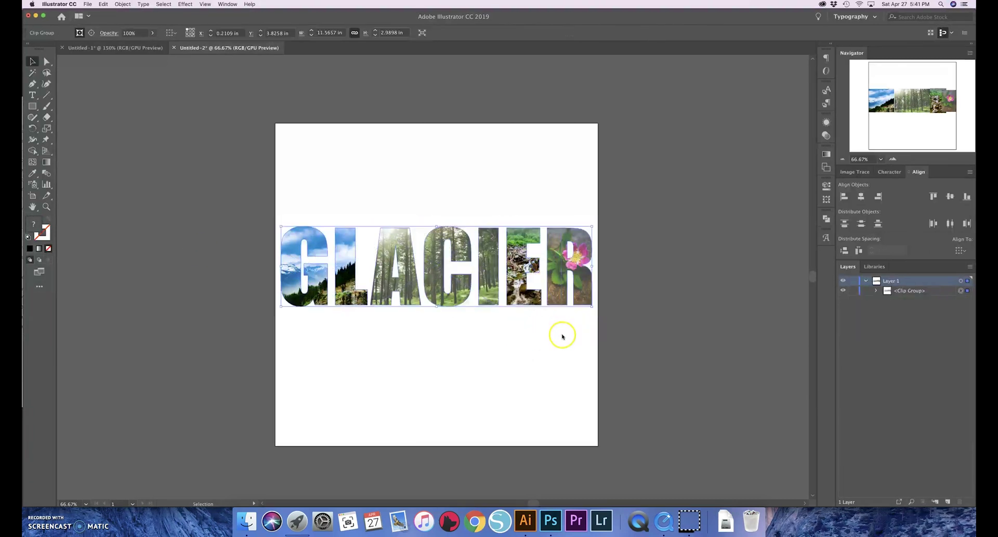
Give the GLACIER compound path inside the clip group a 1 pt black stroke
double_click(445, 274)
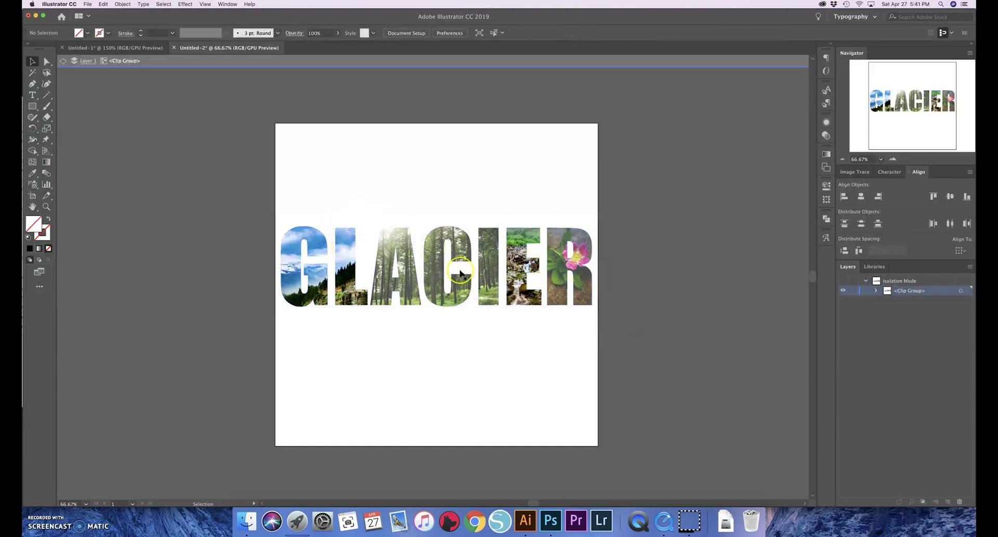
left_click(442, 269)
left_click(341, 209)
left_click(356, 265)
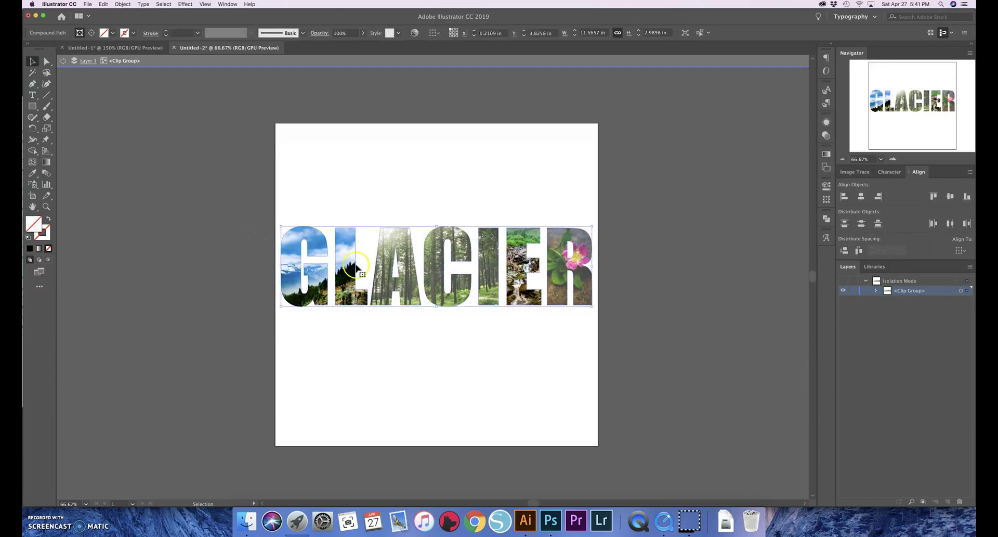
left_click(165, 33)
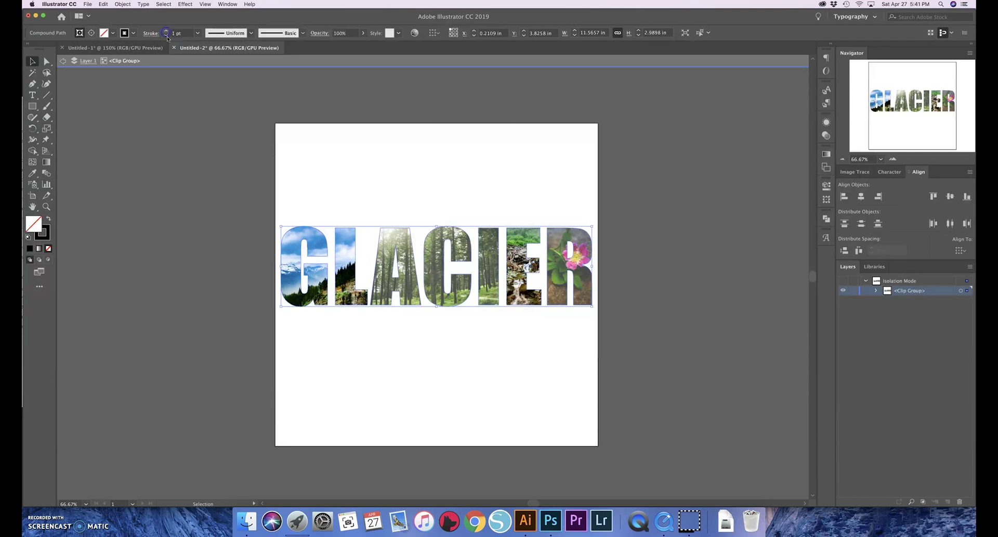
double_click(322, 170)
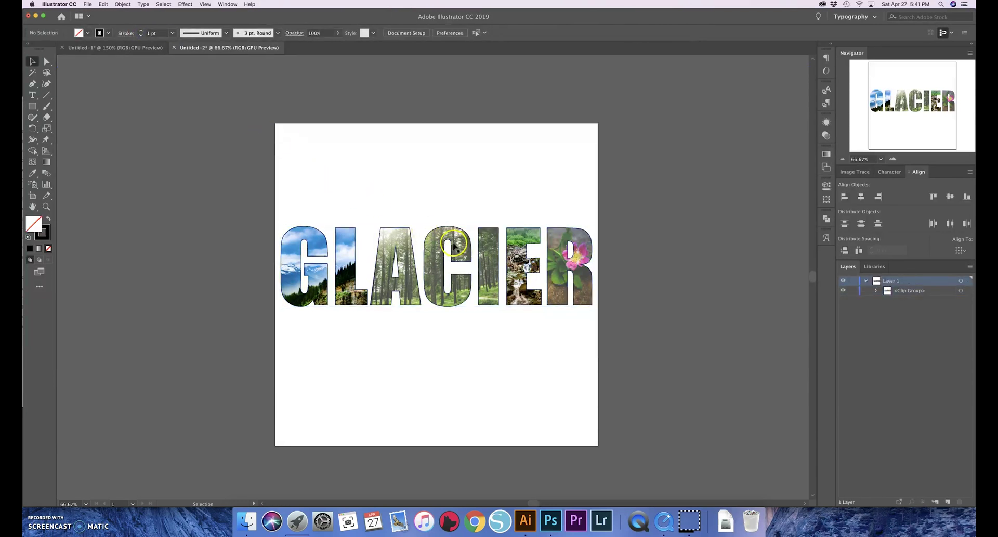
Zoom in to 200% to check the GLACIER outline, then back to 100%
left_click(893, 159)
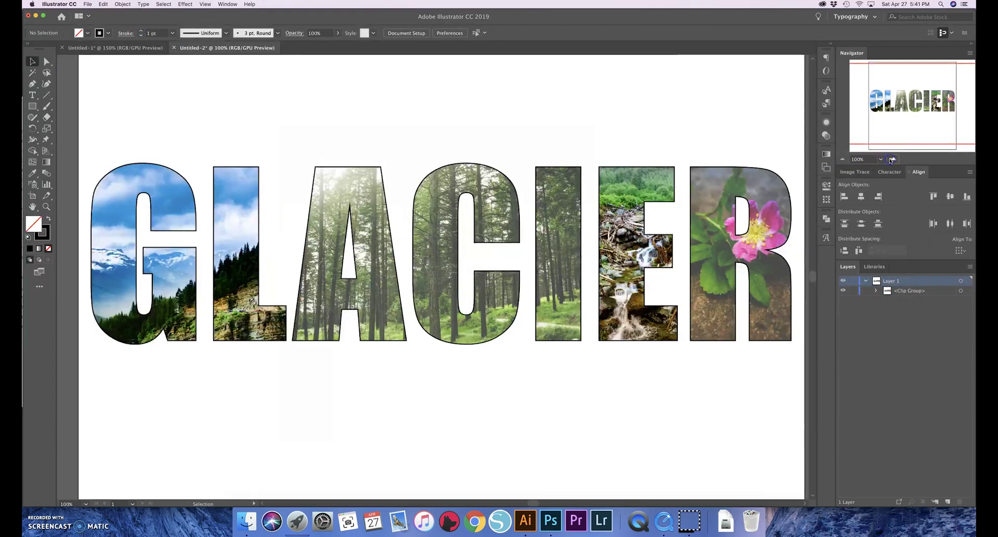
left_click(892, 158)
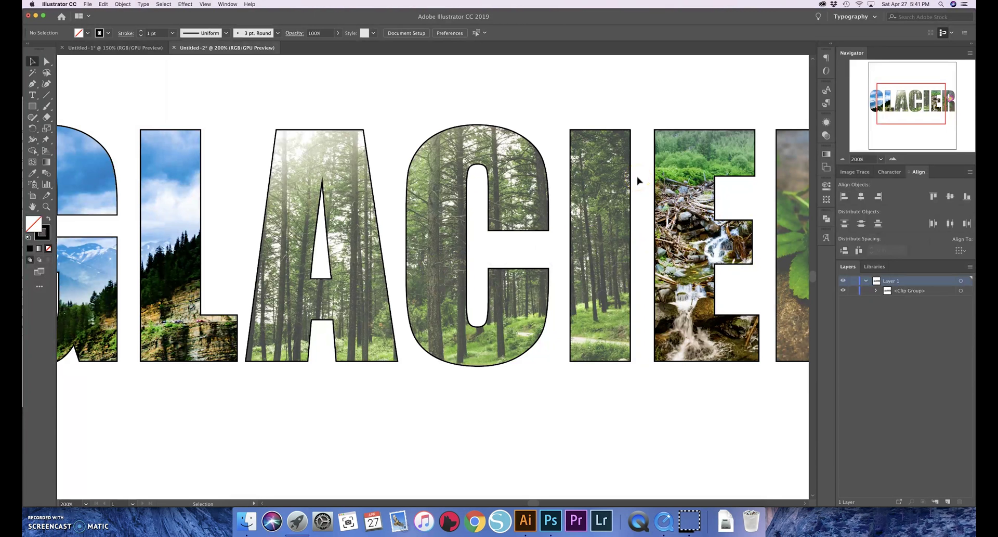
left_click(842, 159)
left_click(842, 160)
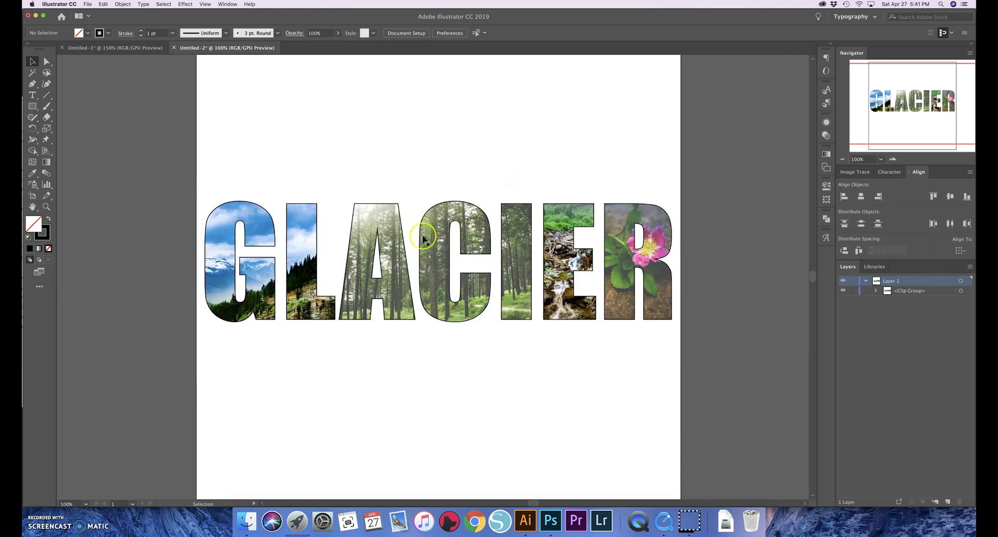
Raise the GLACIER clip group's outline to 2 pt and zoom back out to the artboard
left_click(423, 260)
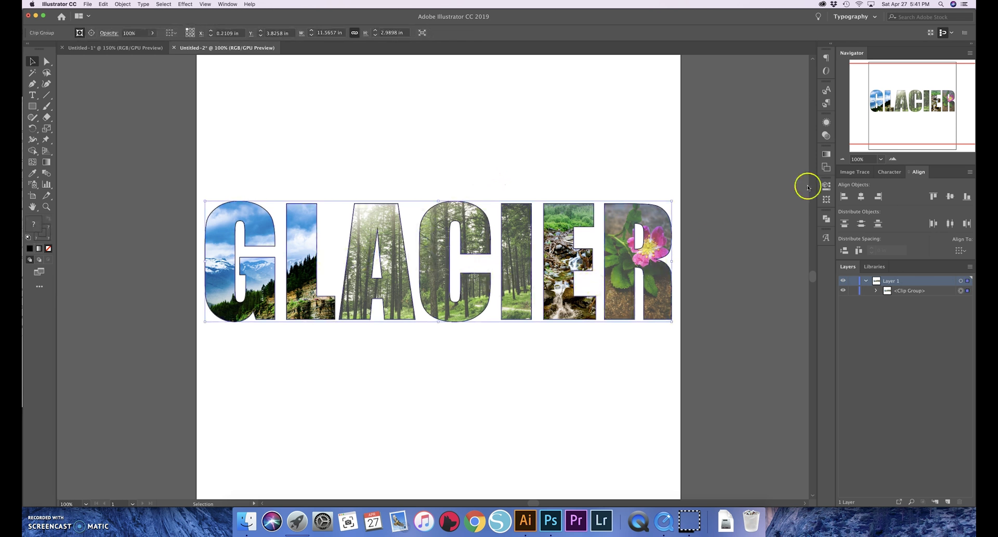
left_click(893, 159)
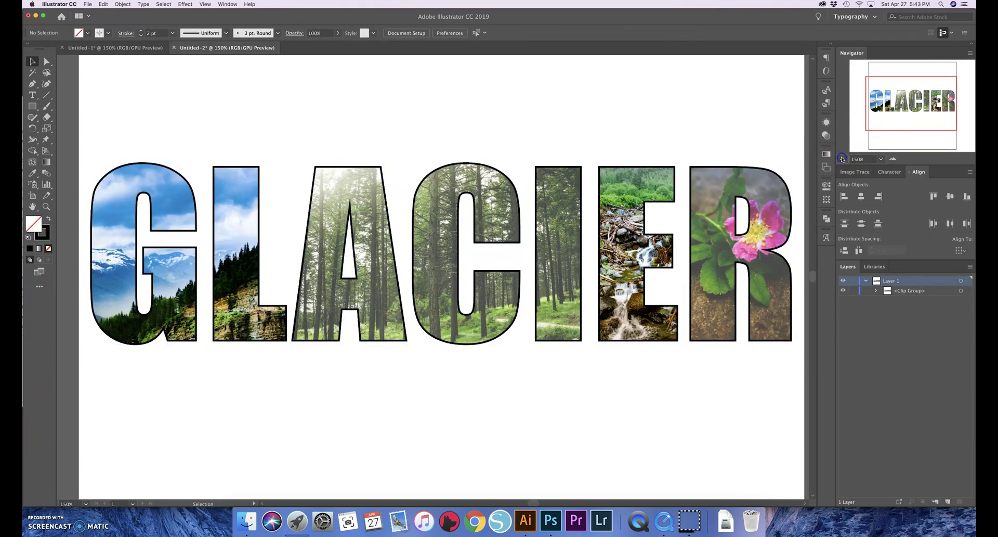
key("super+minus")
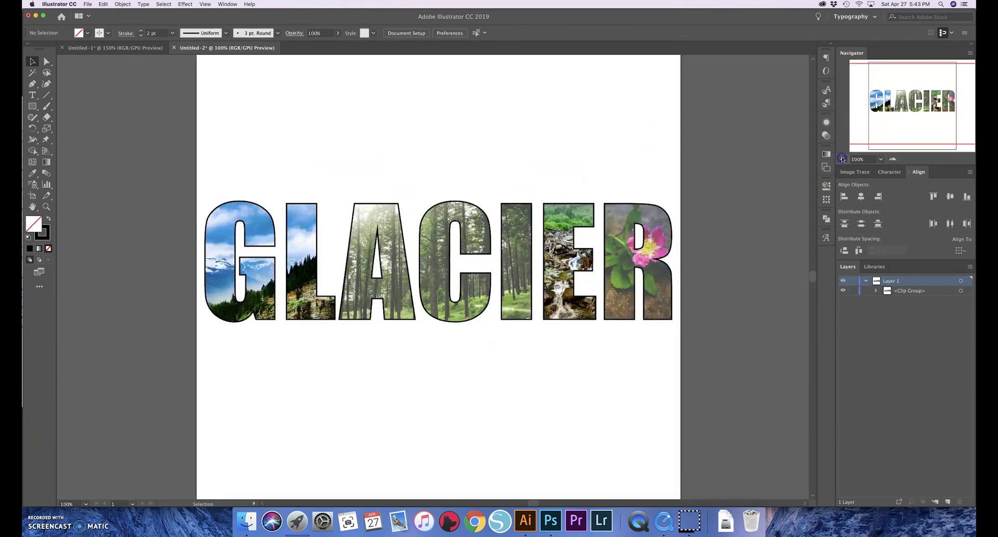
key("super+minus")
left_click(711, 294)
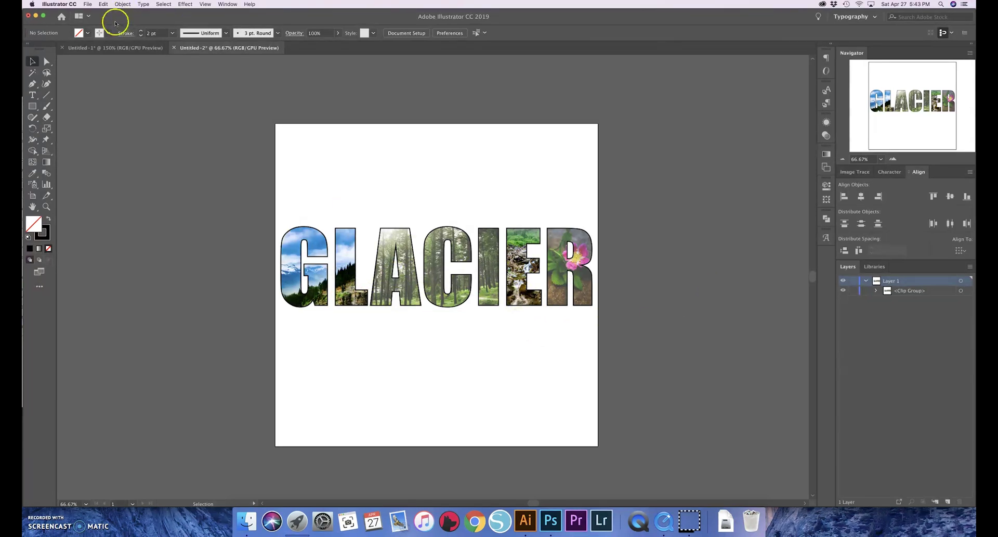
Export the artwork as a PNG named glacierLL.png to the Desktop
left_click(87, 5)
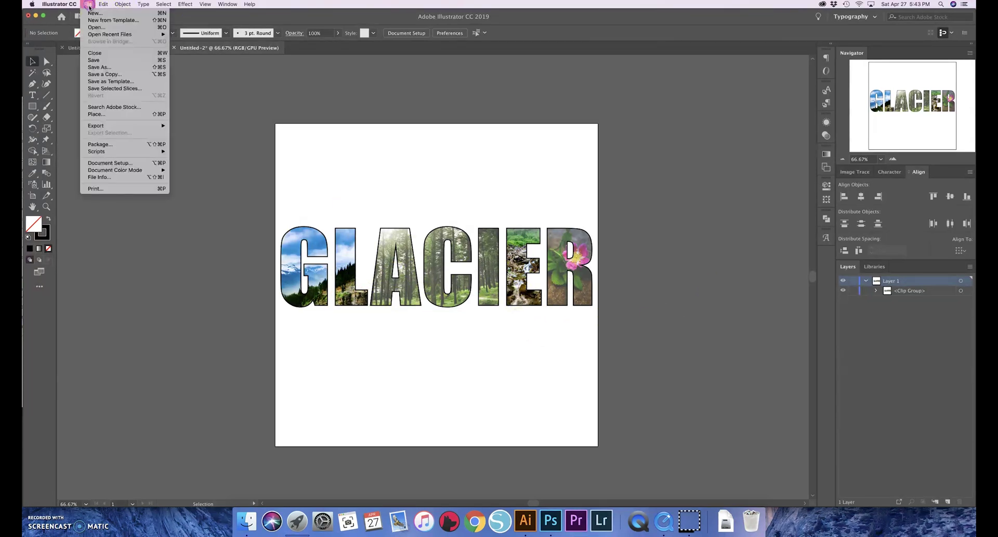
left_click(111, 126)
left_click(88, 4)
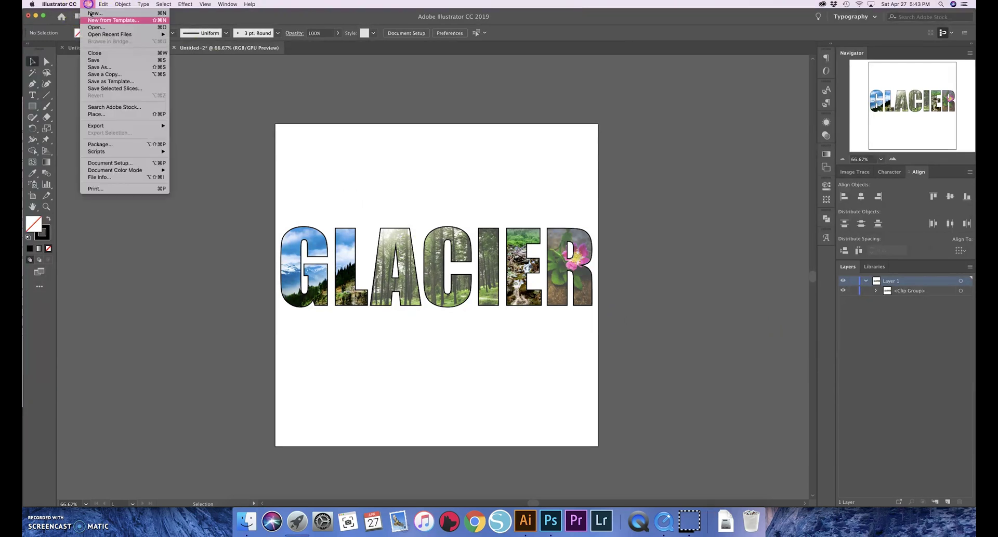
mouse_move(156, 126)
left_click(190, 133)
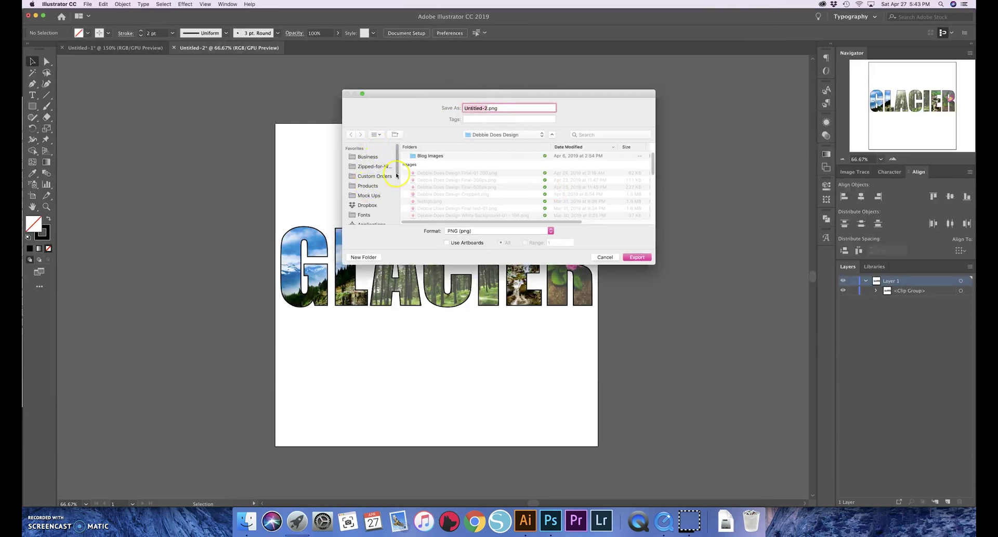
left_click_drag(396, 175, 396, 197)
left_click(368, 170)
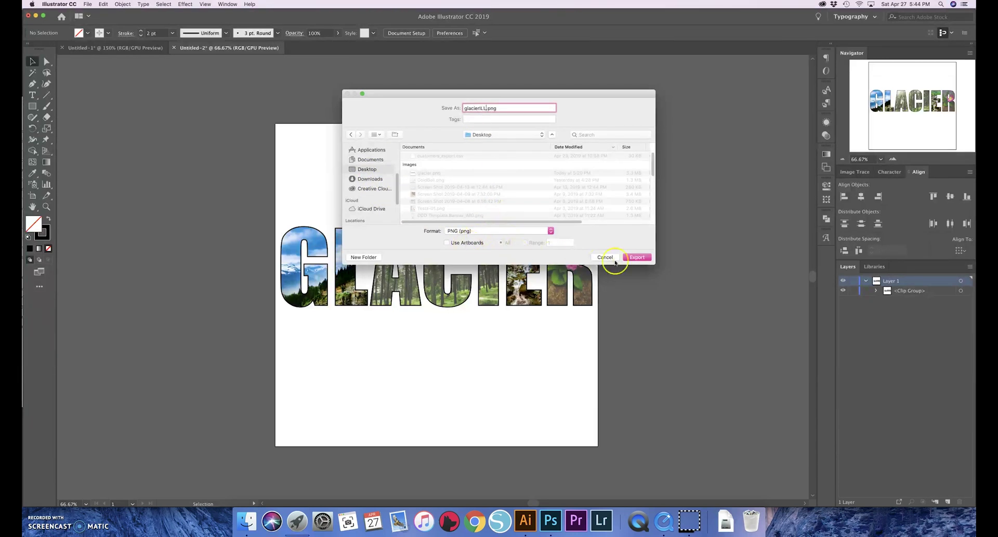
left_click(634, 258)
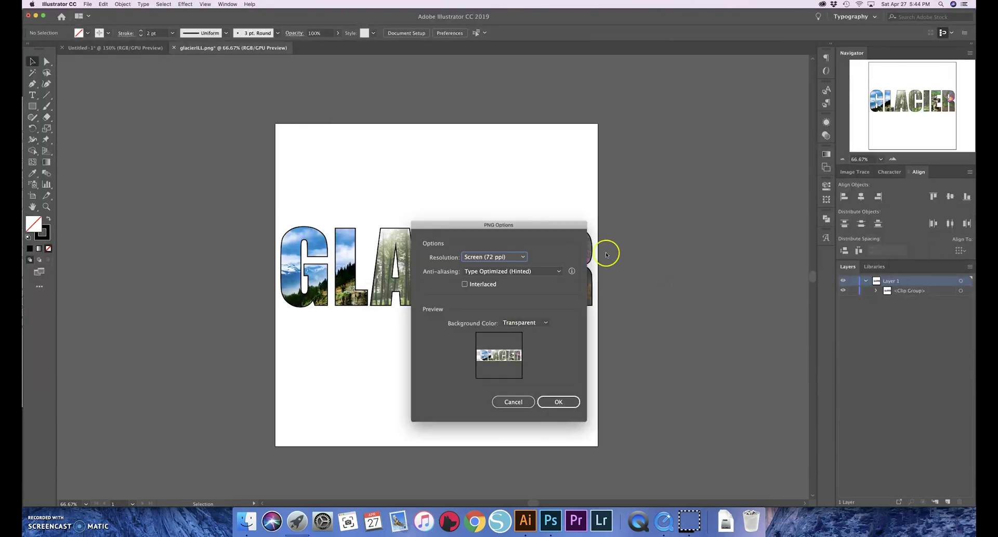
Set the PNG resolution to High (300 ppi) and the background to Transparent
left_click(494, 257)
left_click(491, 285)
left_click(525, 323)
left_click(525, 333)
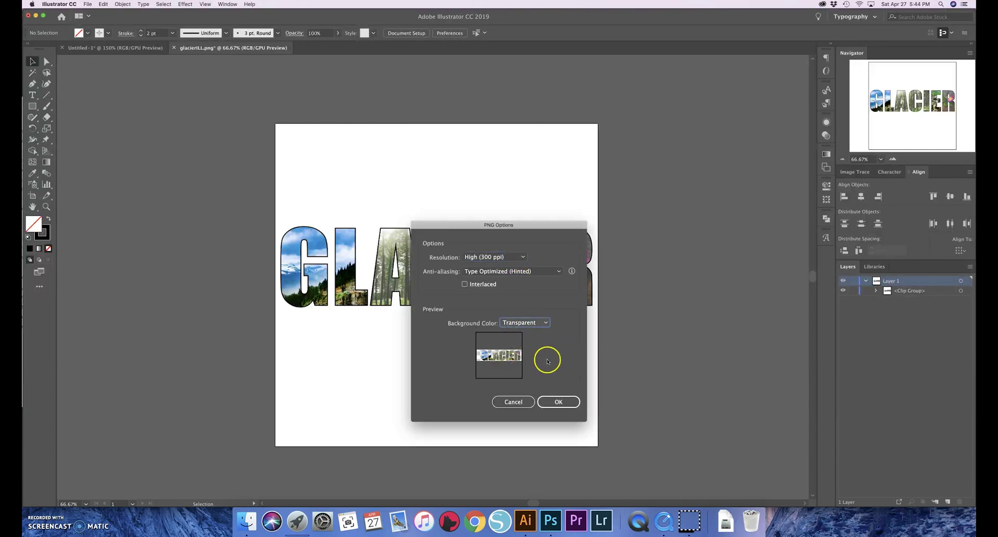
Confirm the PNG options to write glacierLL.png, then reselect the GLACIER clip group
left_click(560, 402)
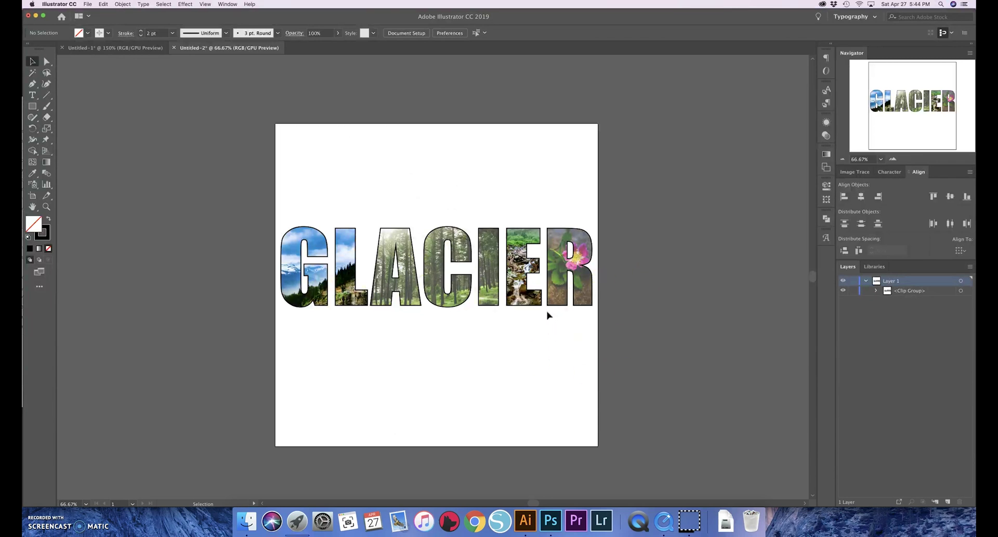
left_click(486, 283)
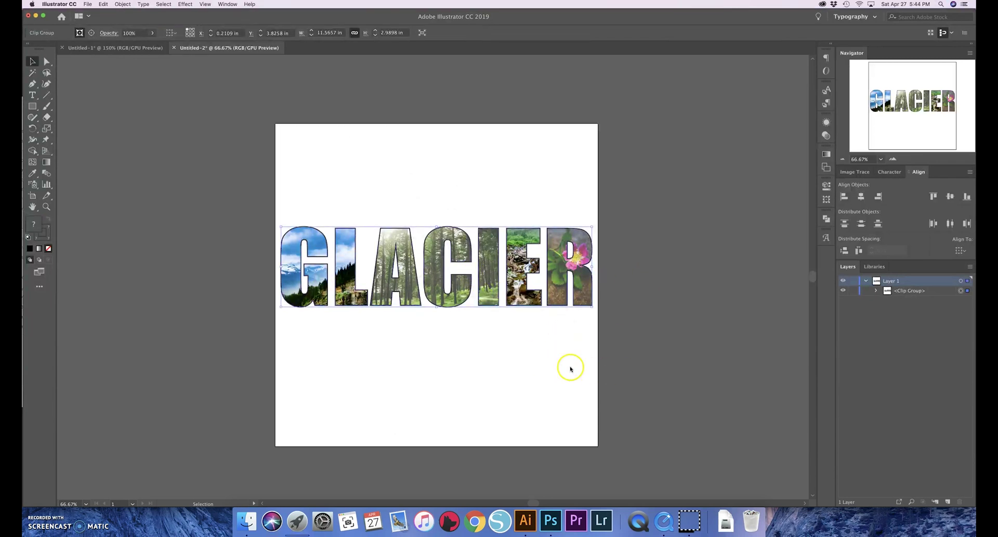